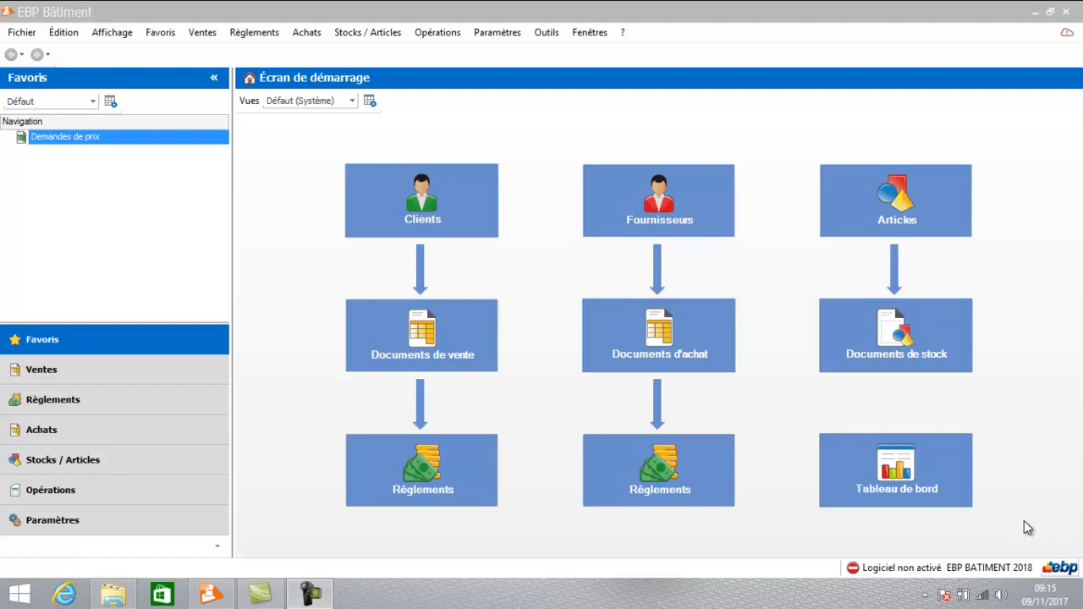
# Open the Unités list from the Divers section of the Paramètres.
pyautogui.click(54, 521)
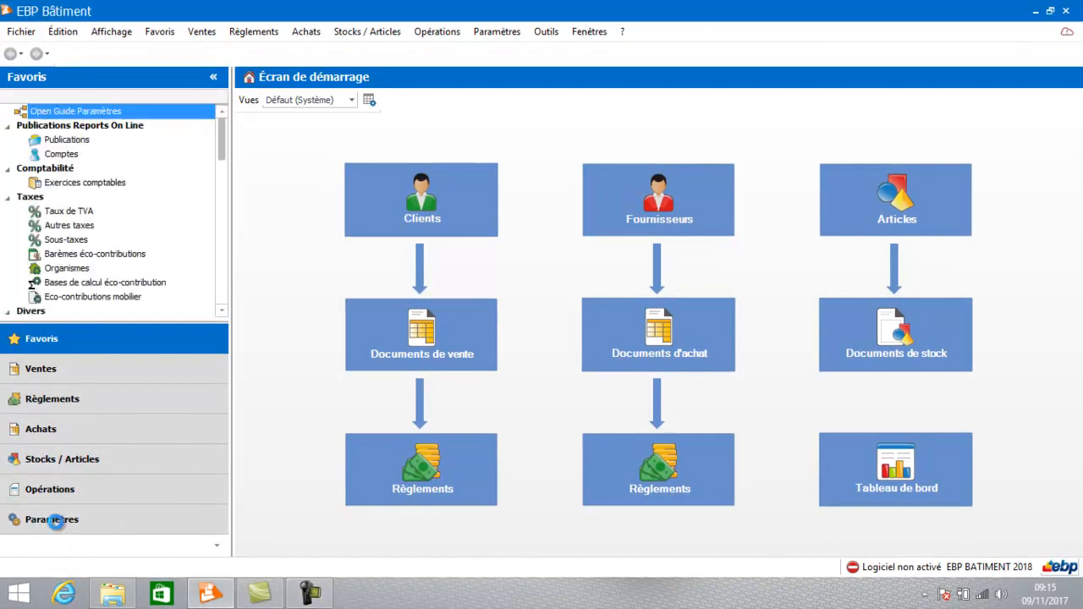
pyautogui.click(222, 312)
pyautogui.click(222, 312)
pyautogui.click(222, 313)
pyautogui.click(222, 313)
pyautogui.click(221, 312)
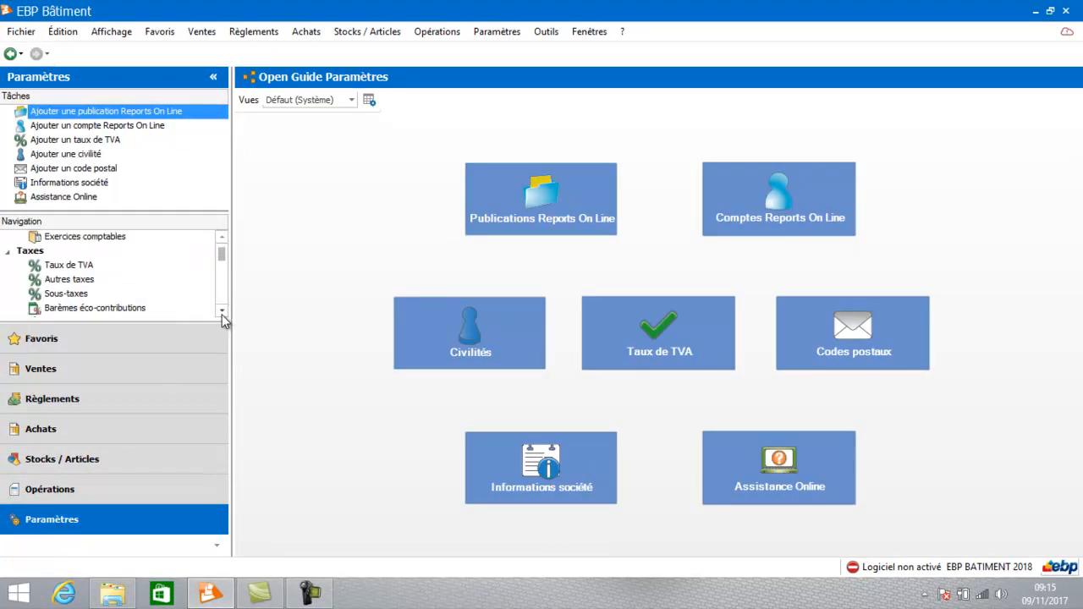
pyautogui.click(222, 312)
pyautogui.click(221, 312)
pyautogui.click(222, 313)
pyautogui.click(222, 312)
pyautogui.click(222, 313)
pyautogui.click(222, 313)
pyautogui.click(222, 312)
pyautogui.click(222, 312)
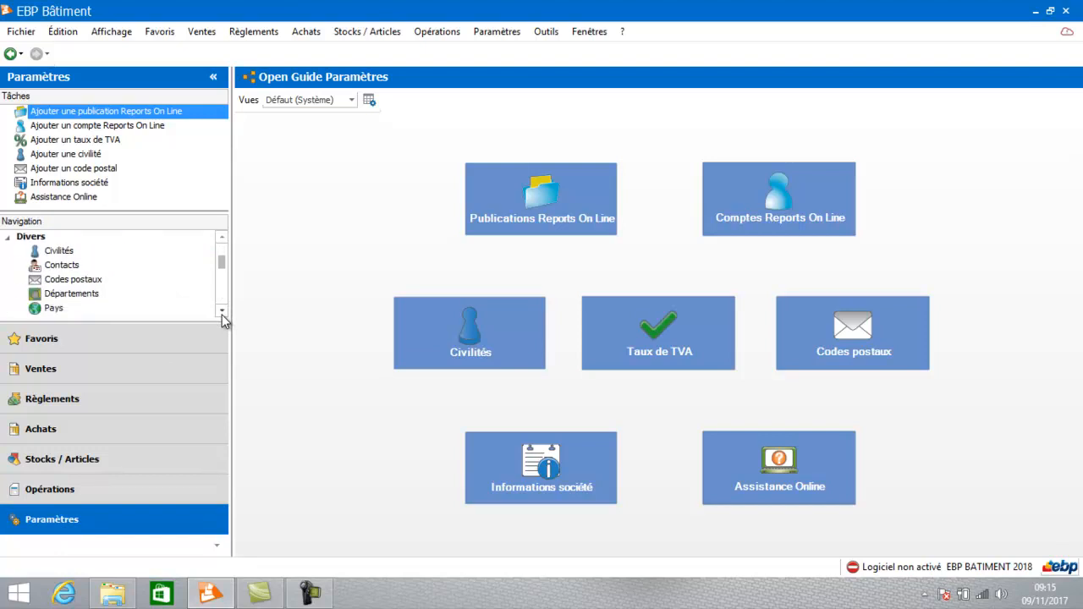
pyautogui.click(222, 312)
pyautogui.click(222, 312)
pyautogui.click(222, 312)
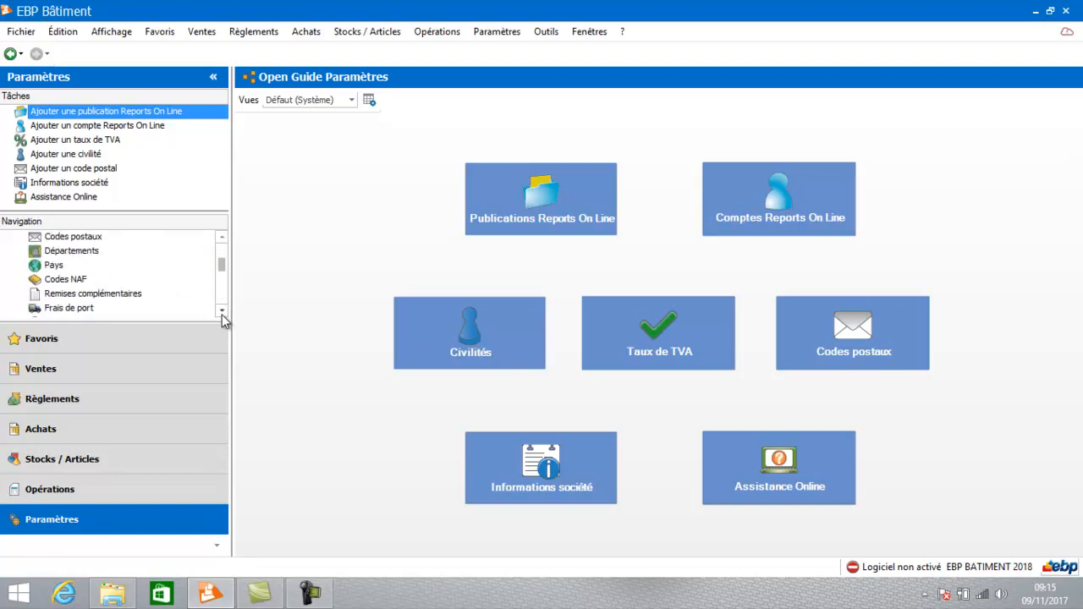
pyautogui.click(222, 312)
pyautogui.click(222, 312)
pyautogui.click(222, 312)
pyautogui.click(222, 313)
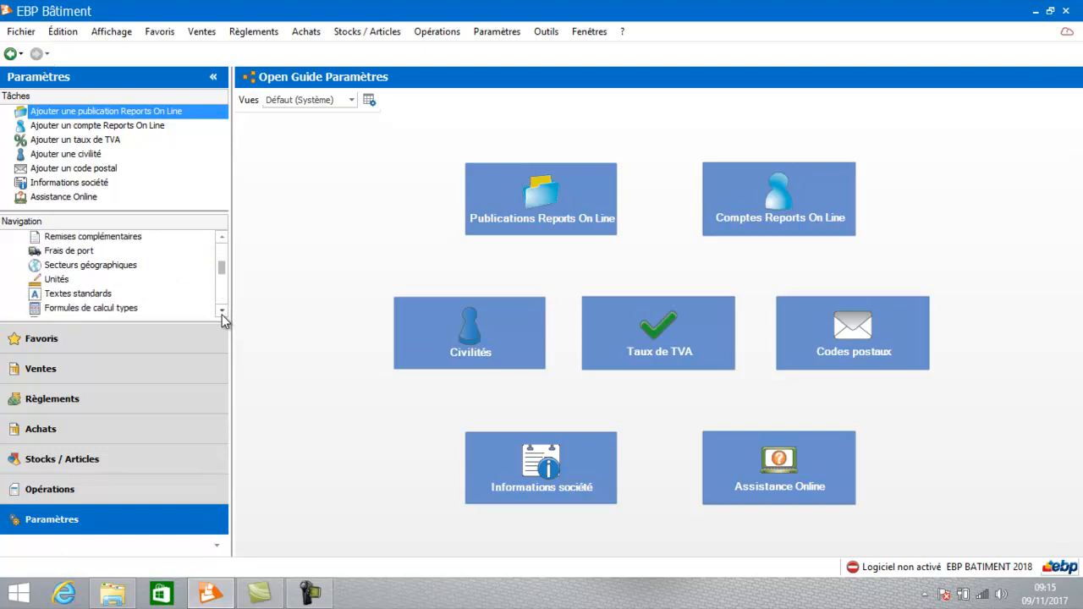
pyautogui.click(222, 236)
pyautogui.click(222, 236)
pyautogui.click(221, 237)
pyautogui.click(221, 236)
pyautogui.click(222, 236)
pyautogui.click(222, 236)
pyautogui.click(221, 237)
pyautogui.click(222, 236)
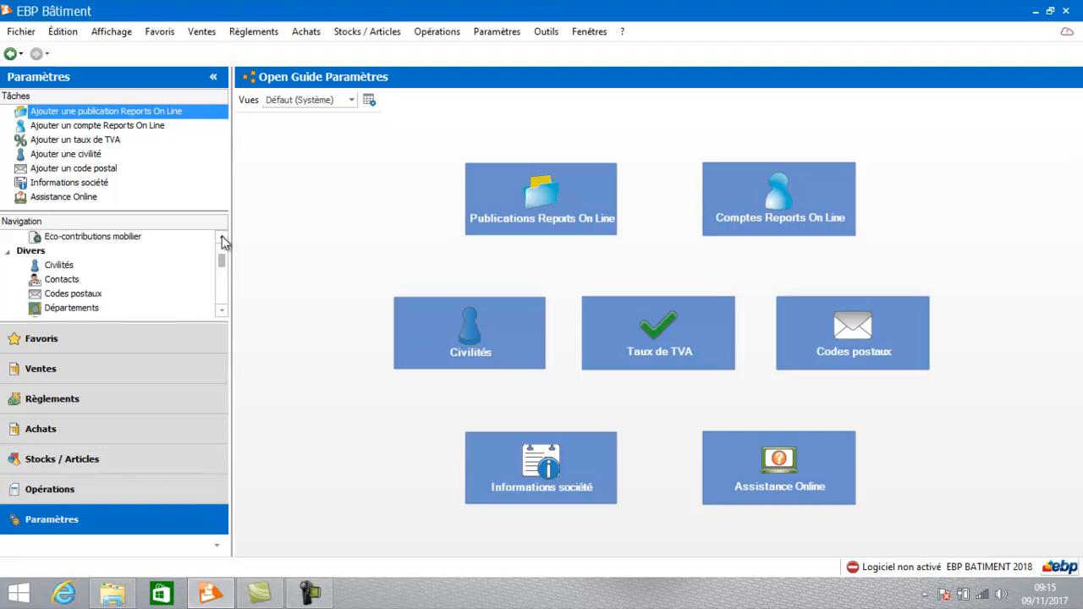
pyautogui.click(221, 311)
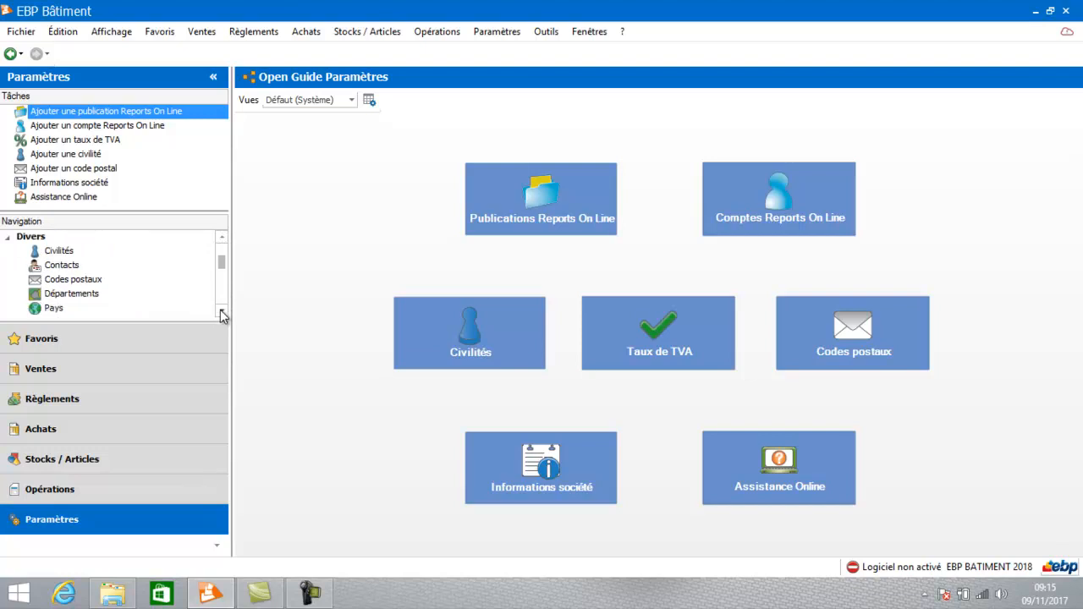
pyautogui.click(221, 311)
pyautogui.click(221, 310)
pyautogui.click(220, 311)
pyautogui.click(220, 311)
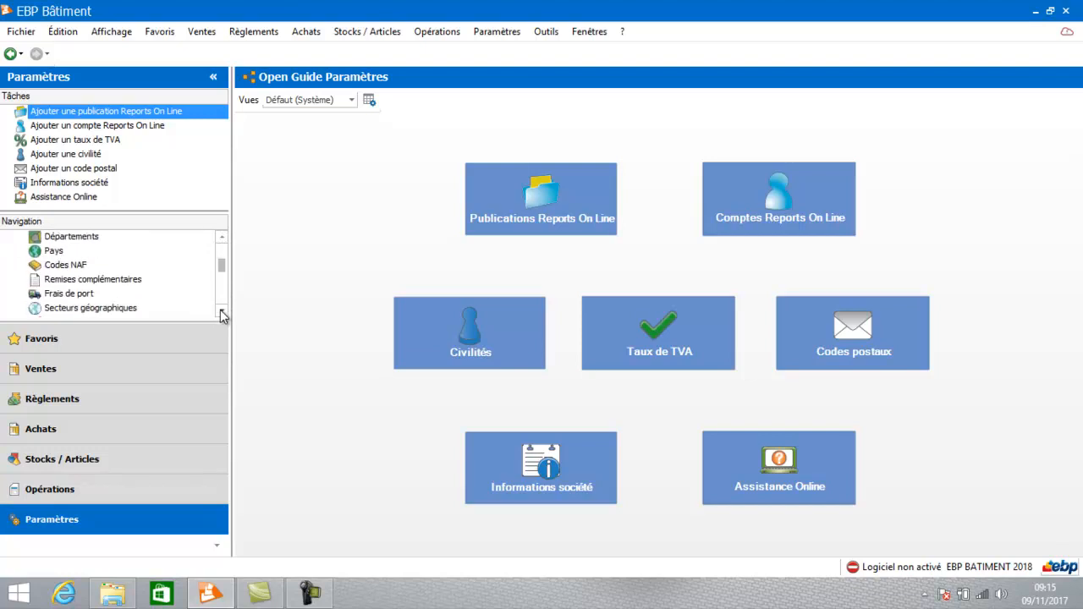
pyautogui.click(221, 311)
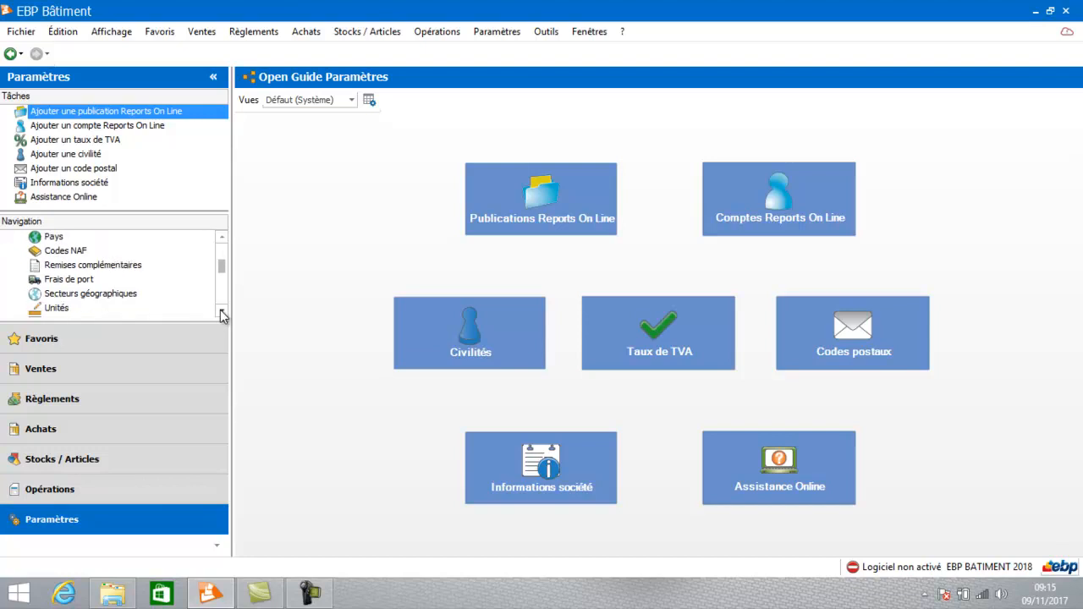
pyautogui.click(221, 310)
pyautogui.click(221, 311)
pyautogui.click(220, 311)
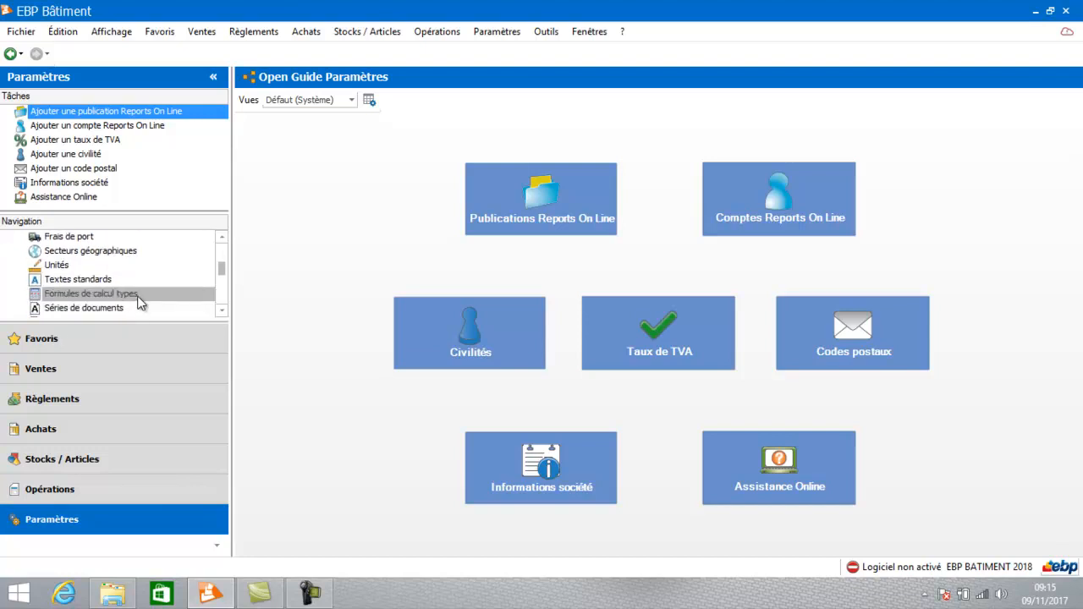
pyautogui.click(76, 265)
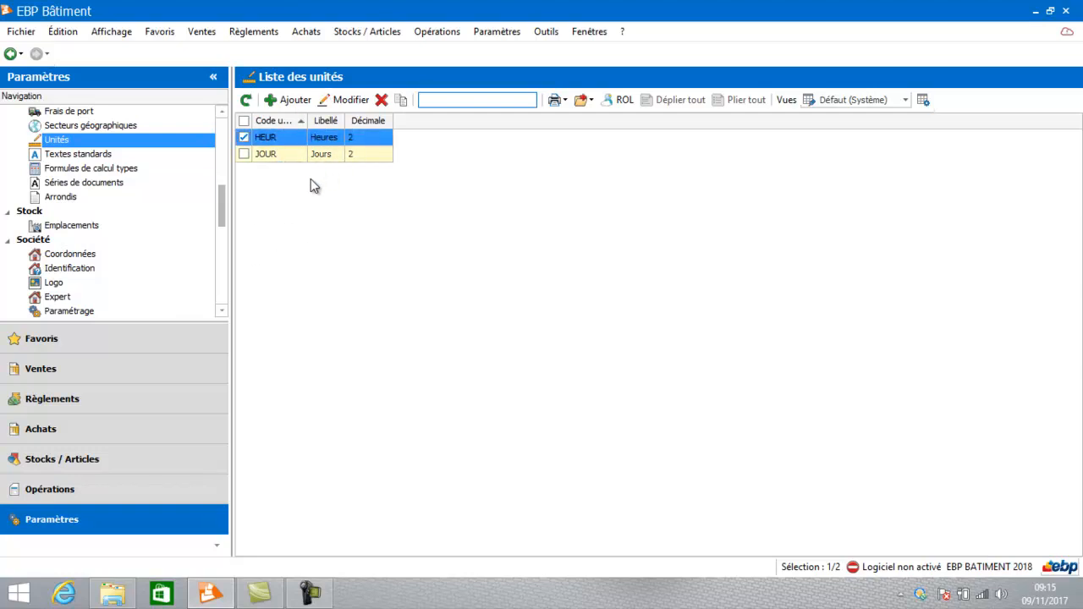
# Add a unit with code L, label Litre and type Autre, and save and close it.
pyautogui.click(295, 102)
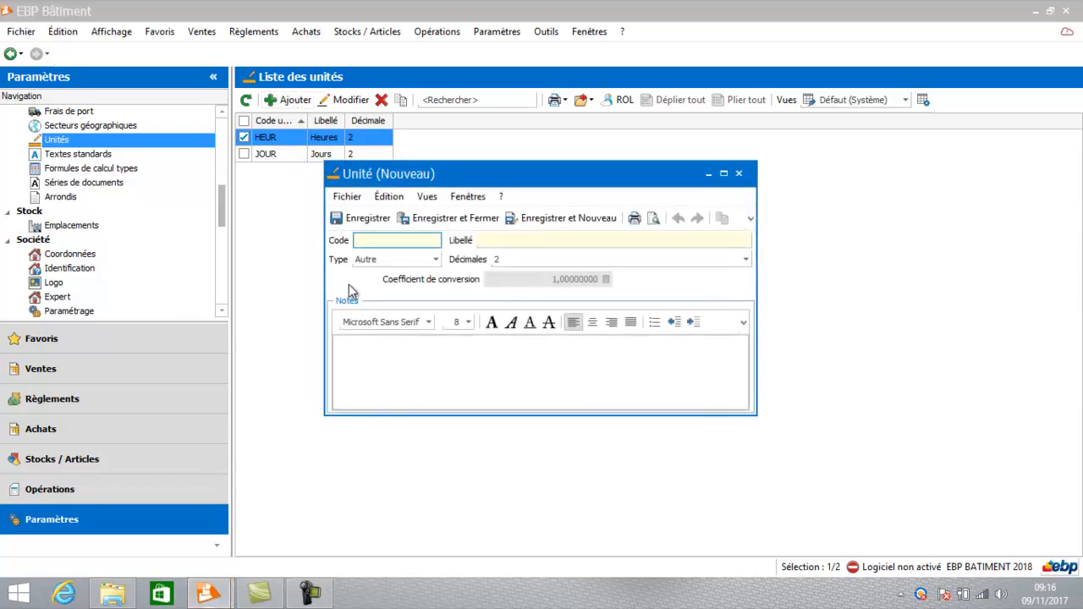
pyautogui.write('L')
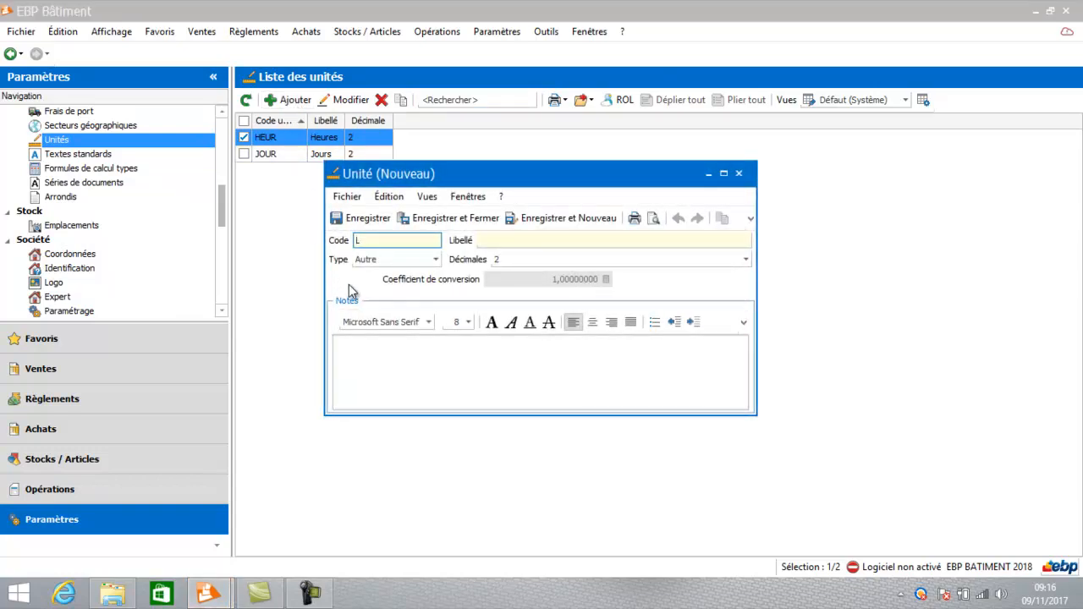
pyautogui.press('Tab')
pyautogui.write('Litr')
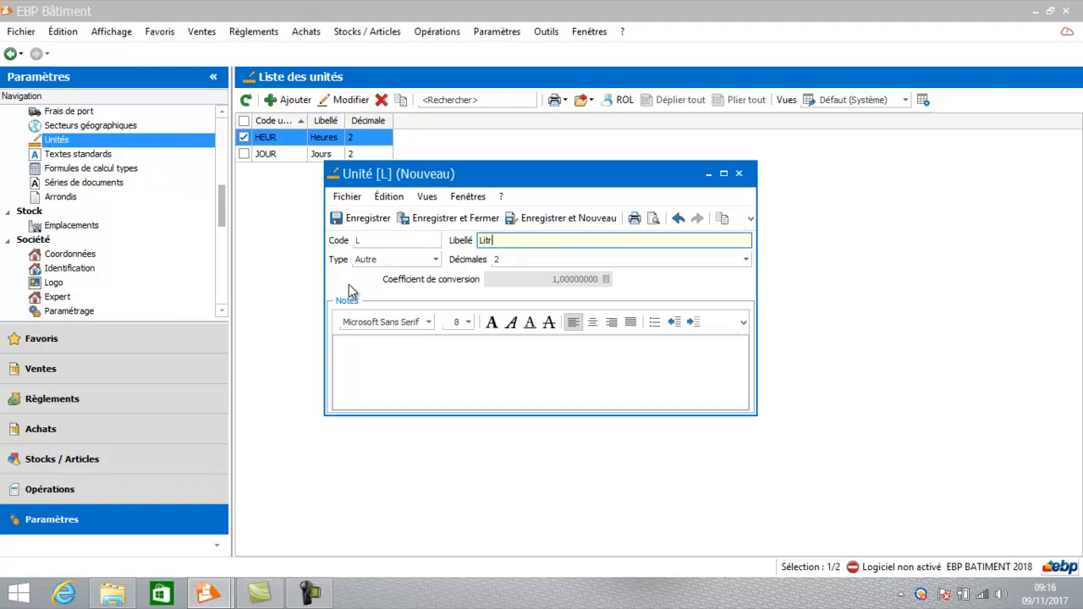
pyautogui.write('e')
pyautogui.press('Tab')
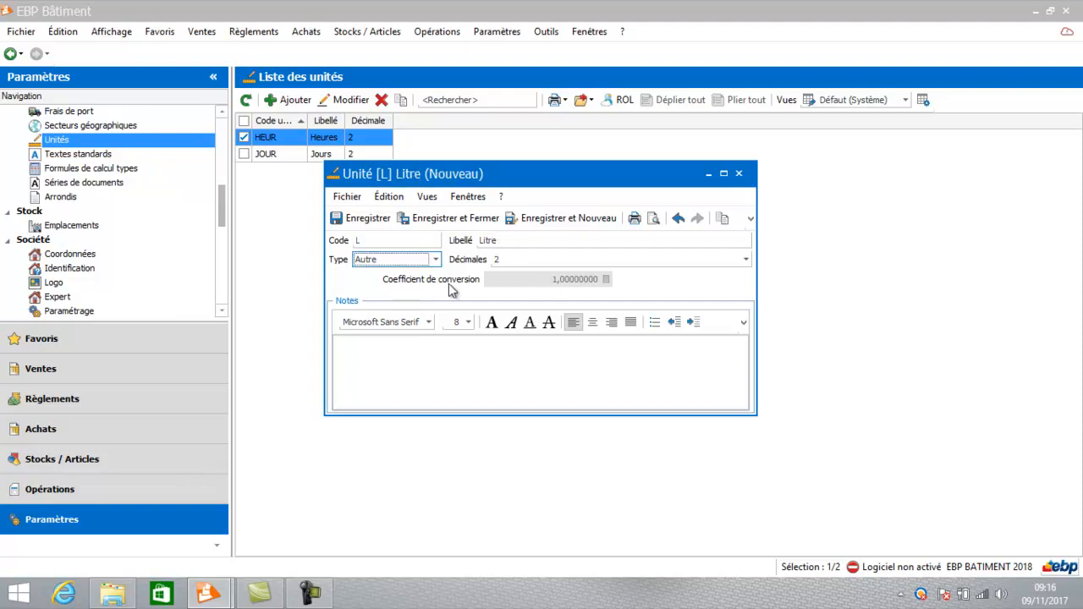
pyautogui.click(436, 260)
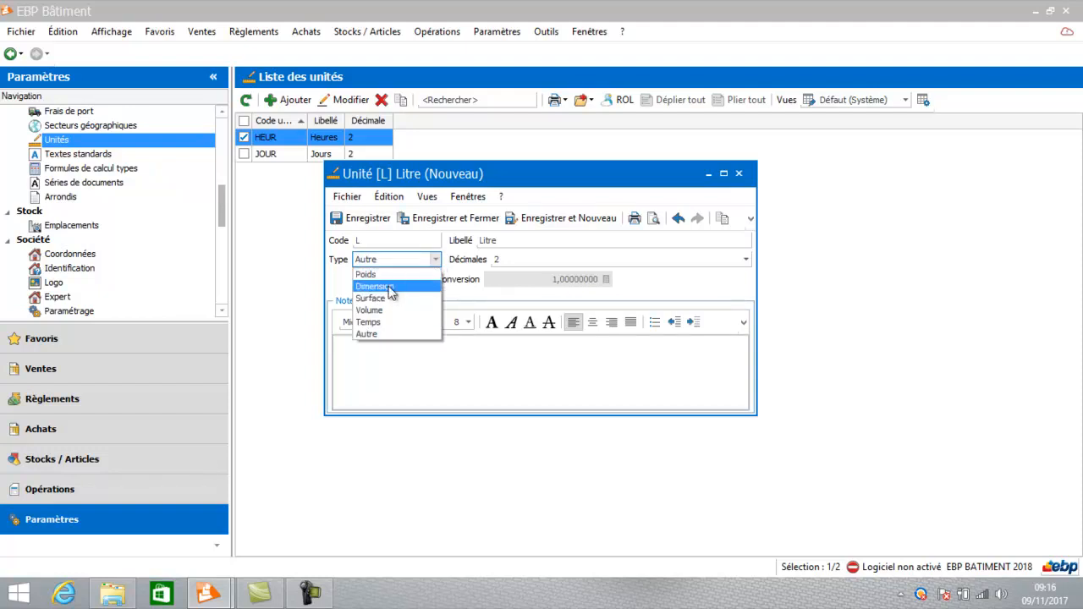
pyautogui.click(385, 333)
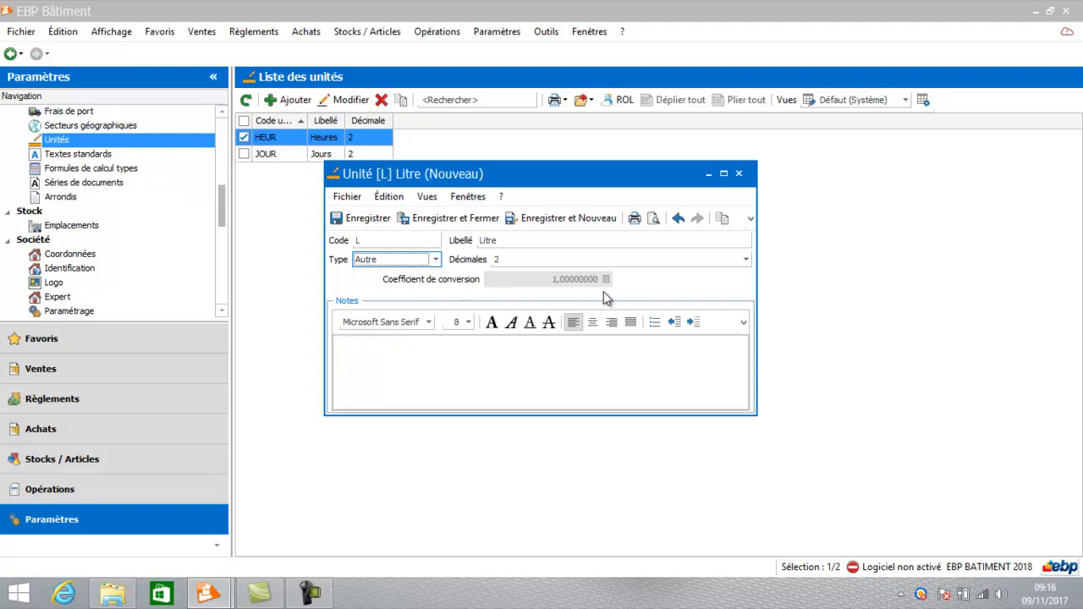
pyautogui.click(462, 220)
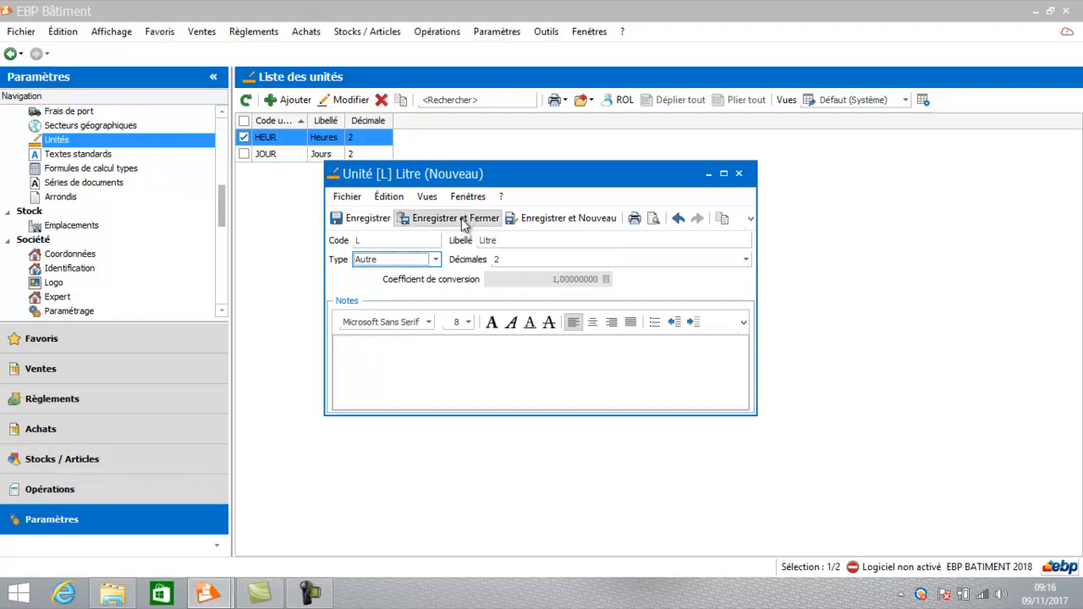
# Add a unit with code M2, label "Mètre 2" and type Volume, and save and close it.
pyautogui.click(291, 100)
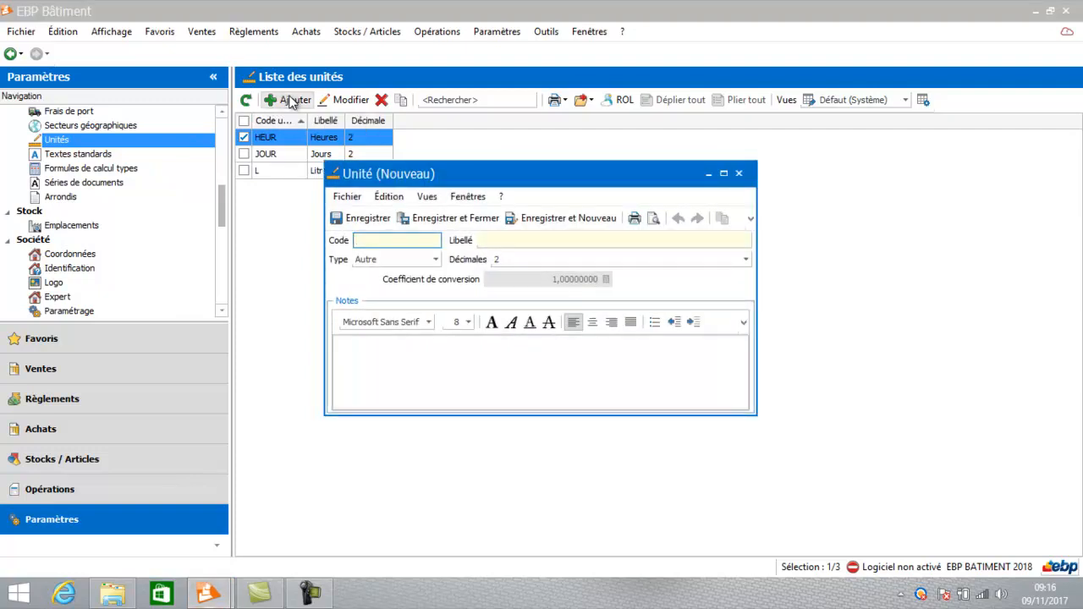
pyautogui.write('M2')
pyautogui.press('Tab')
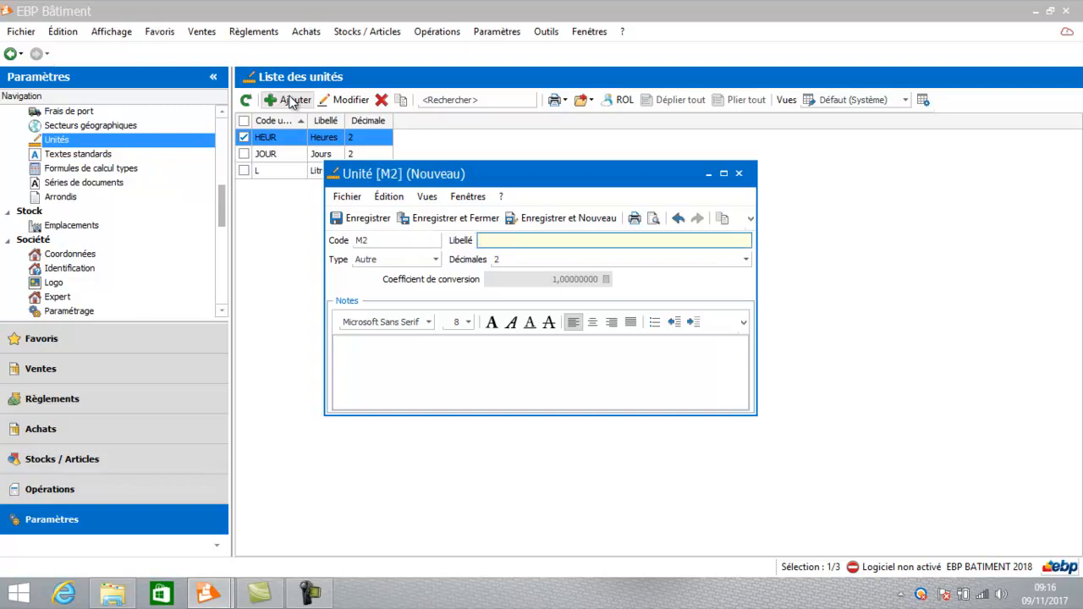
pyautogui.write('Mètre 2')
pyautogui.click(436, 263)
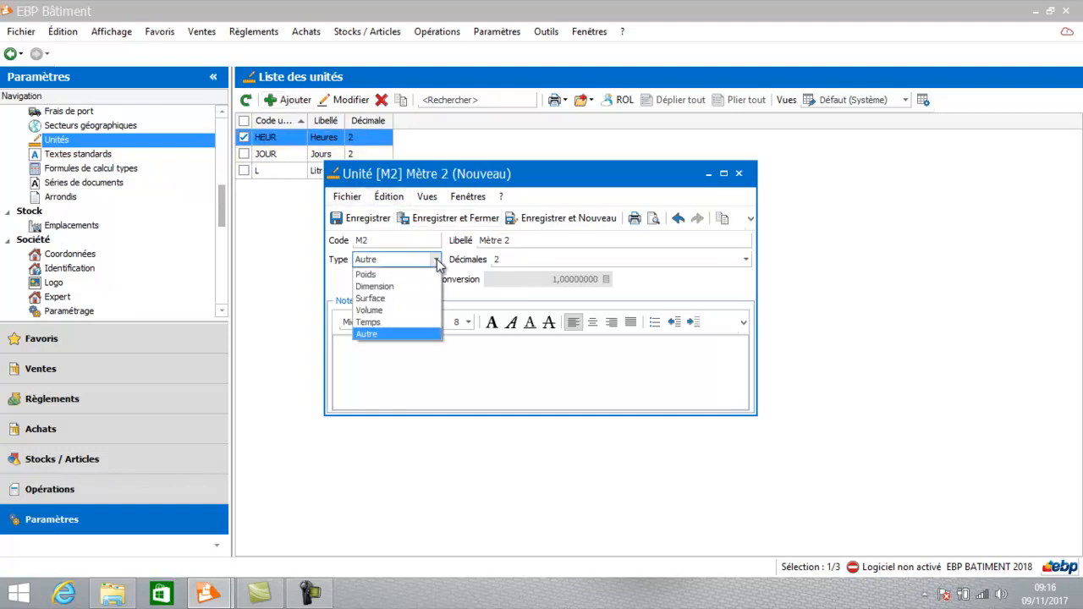
pyautogui.click(410, 311)
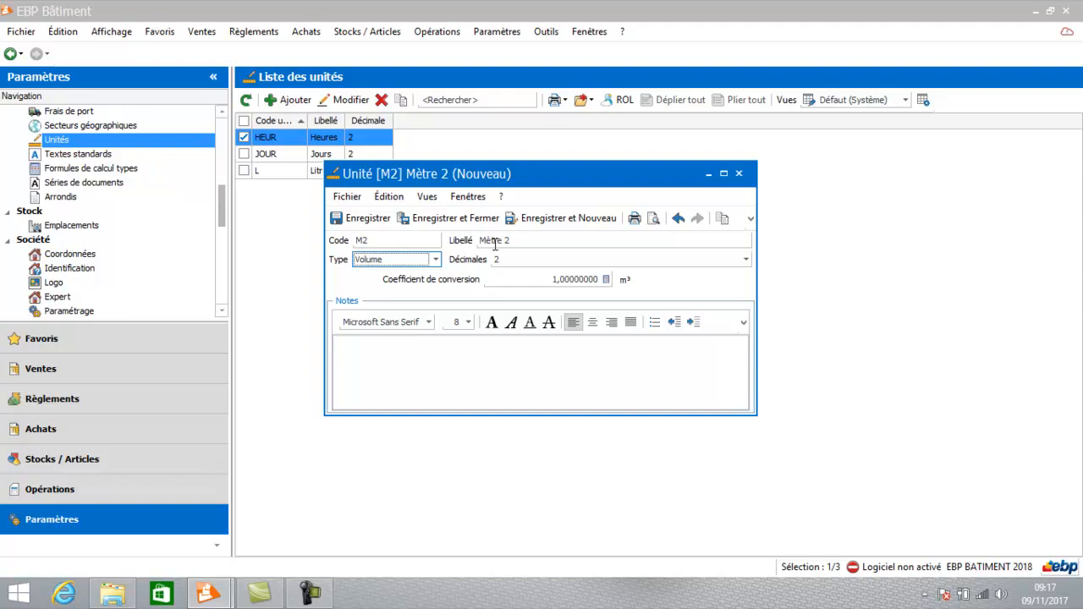
pyautogui.click(451, 219)
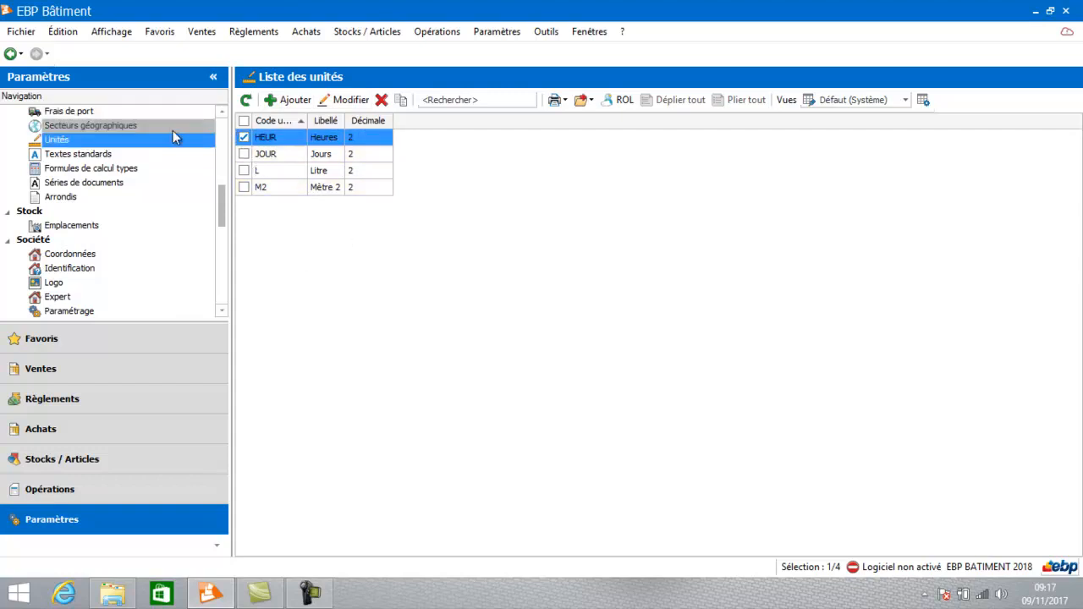
# Create a new Frais de port record with code FRAISDEP and label "Frais de port".
pyautogui.click(65, 110)
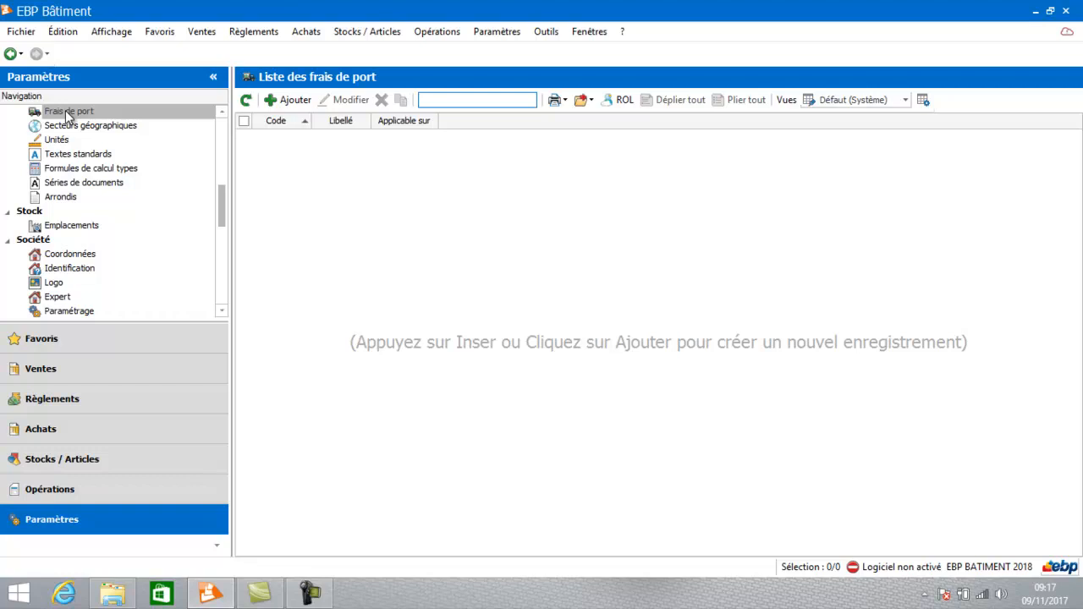
pyautogui.click(191, 110)
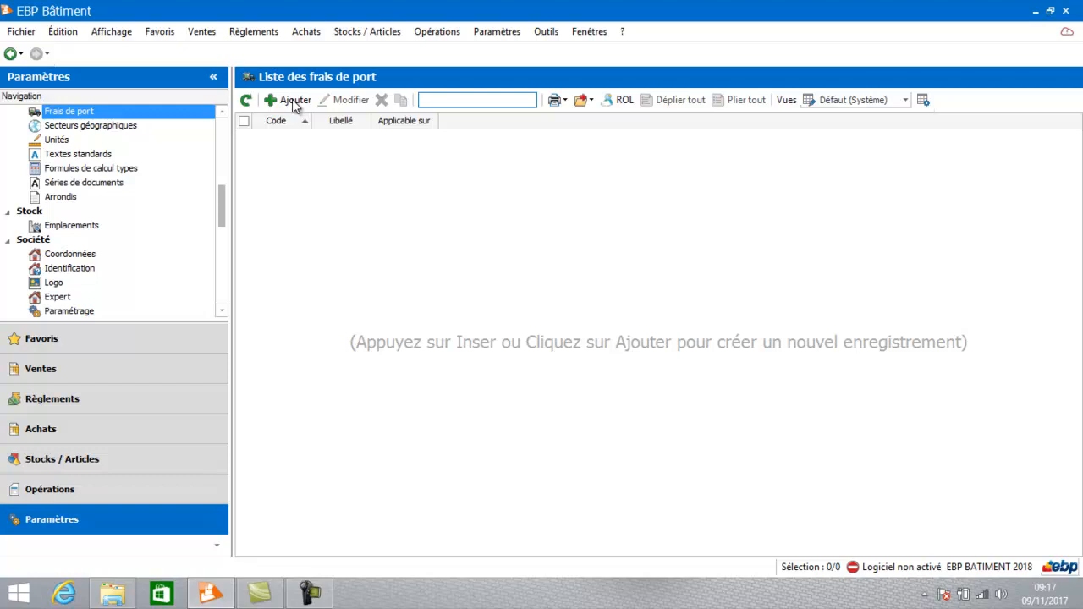
pyautogui.click(293, 101)
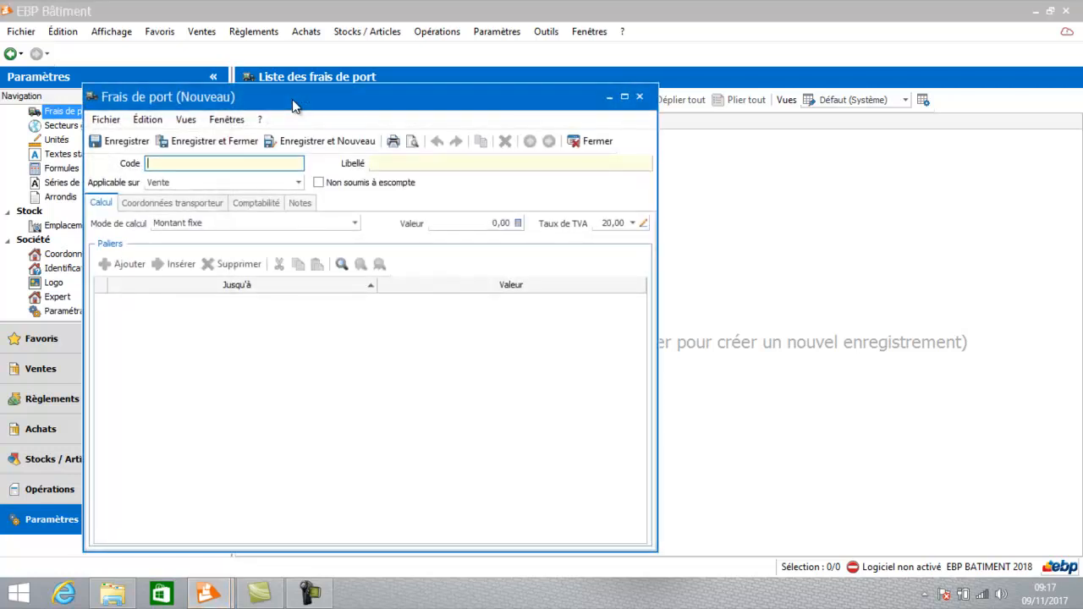
pyautogui.write('FRAISDEP')
pyautogui.press('Tab')
pyautogui.write('Frais de port')
pyautogui.press('Tab')
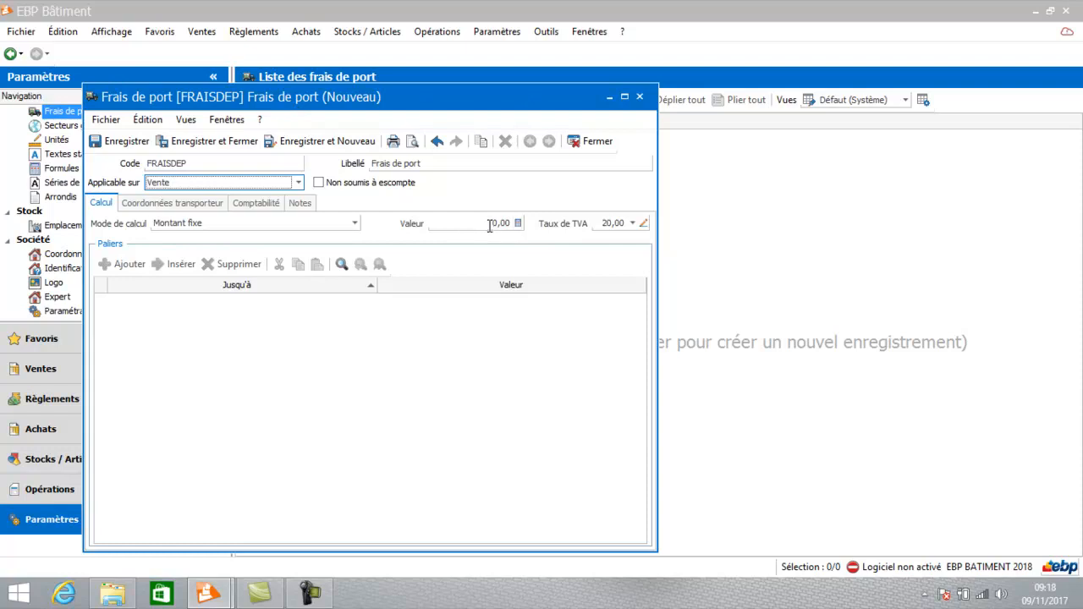
# Make the shipping charge applicable to Vente and set its calculation mode to Palier sur Poids total Brut.
pyautogui.moveTo(491, 226); pyautogui.dragTo(519, 233)
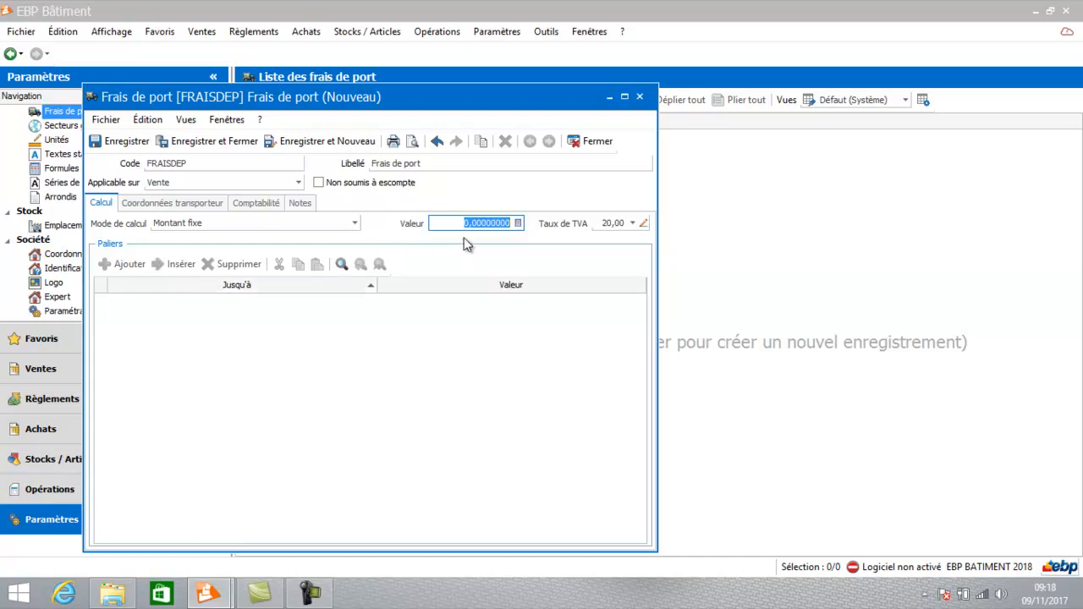
pyautogui.click(259, 225)
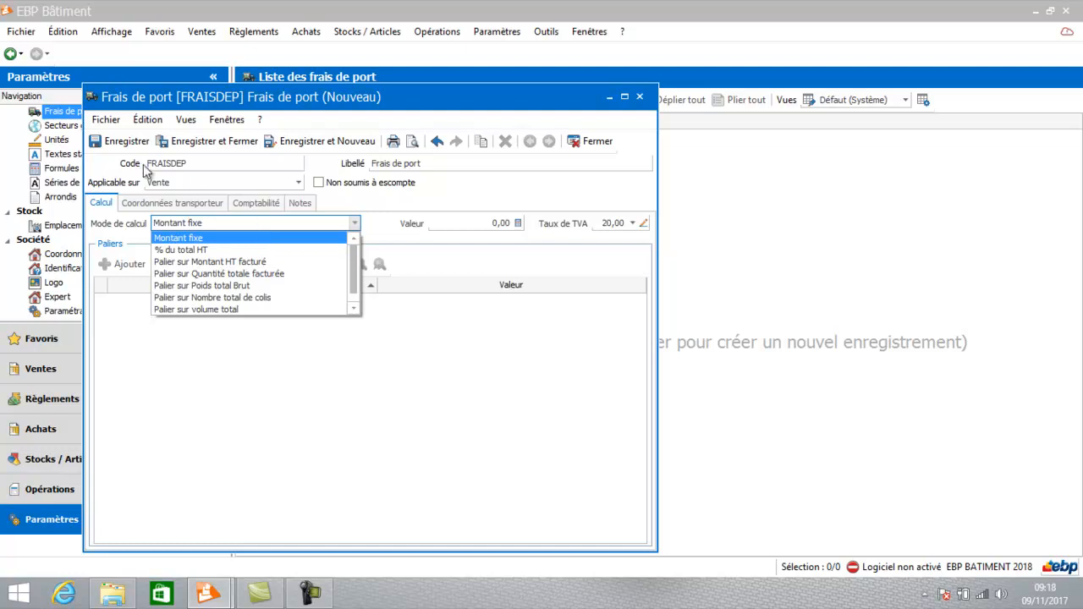
pyautogui.click(170, 183)
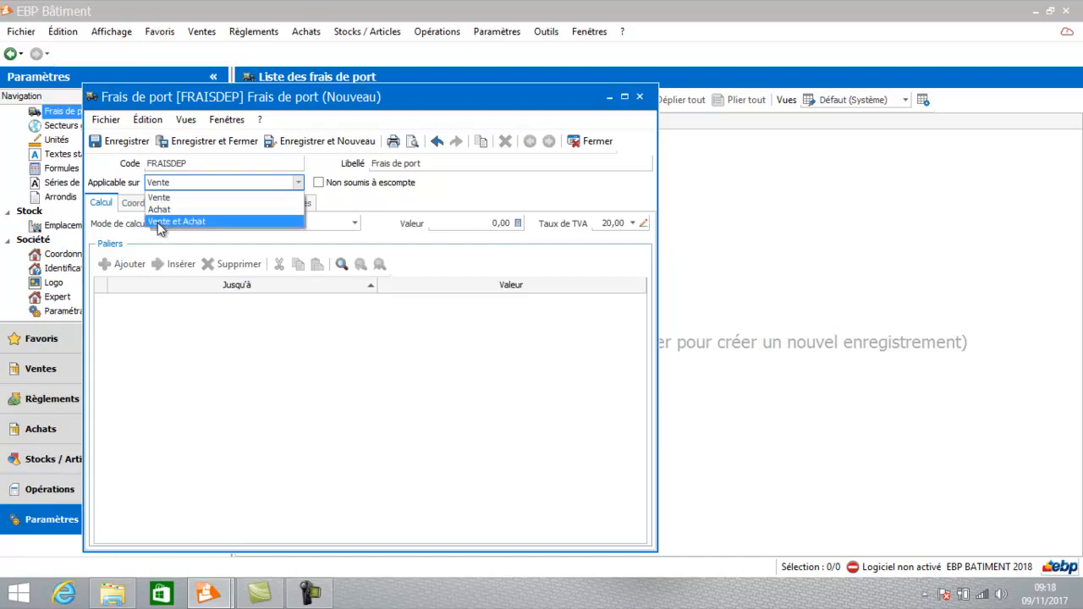
pyautogui.click(160, 197)
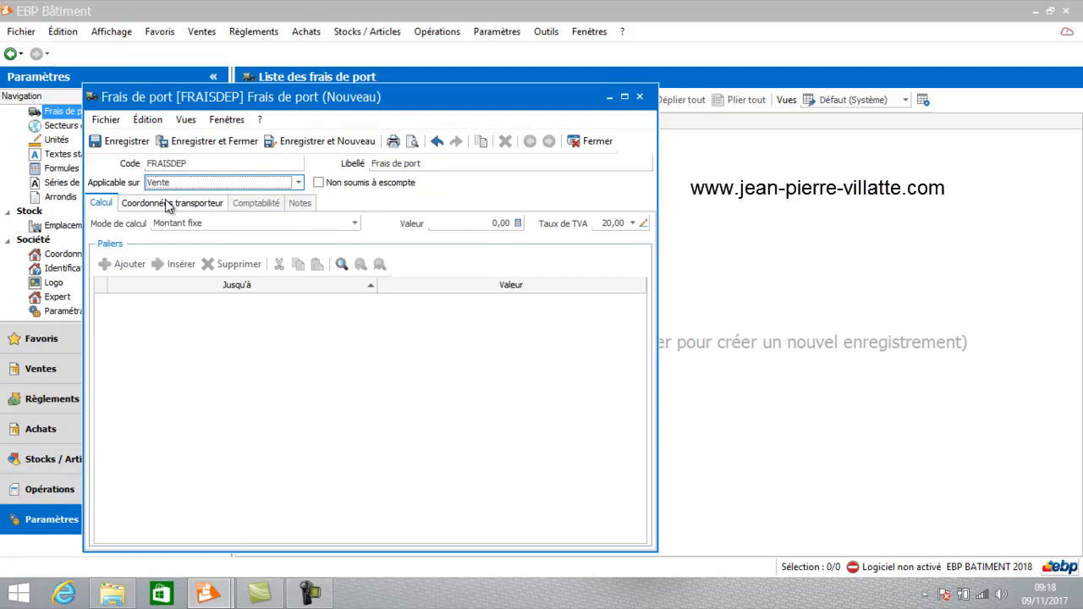
pyautogui.click(202, 225)
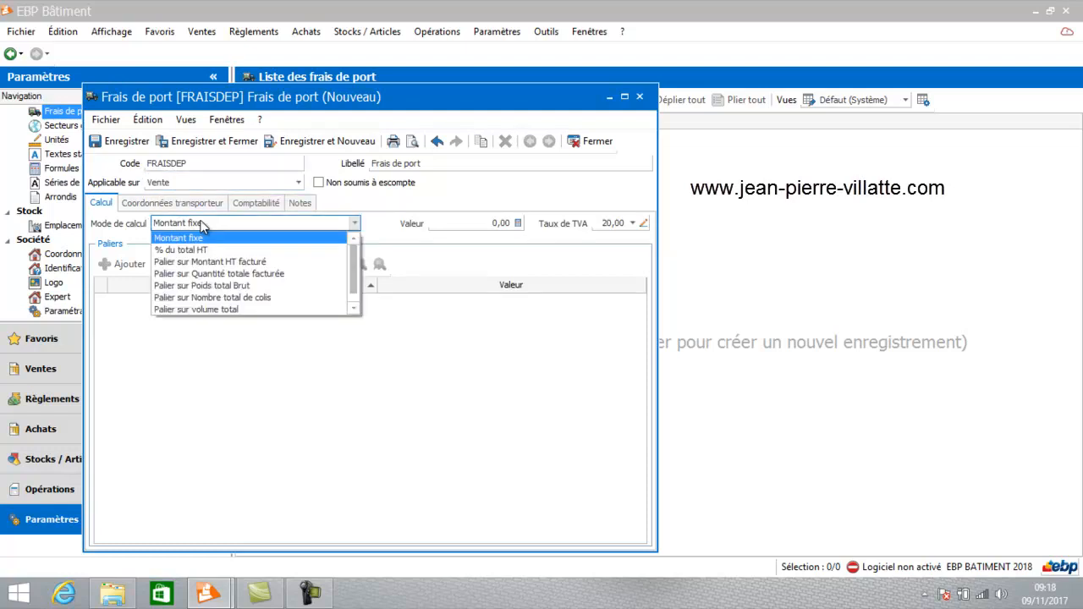
pyautogui.click(201, 288)
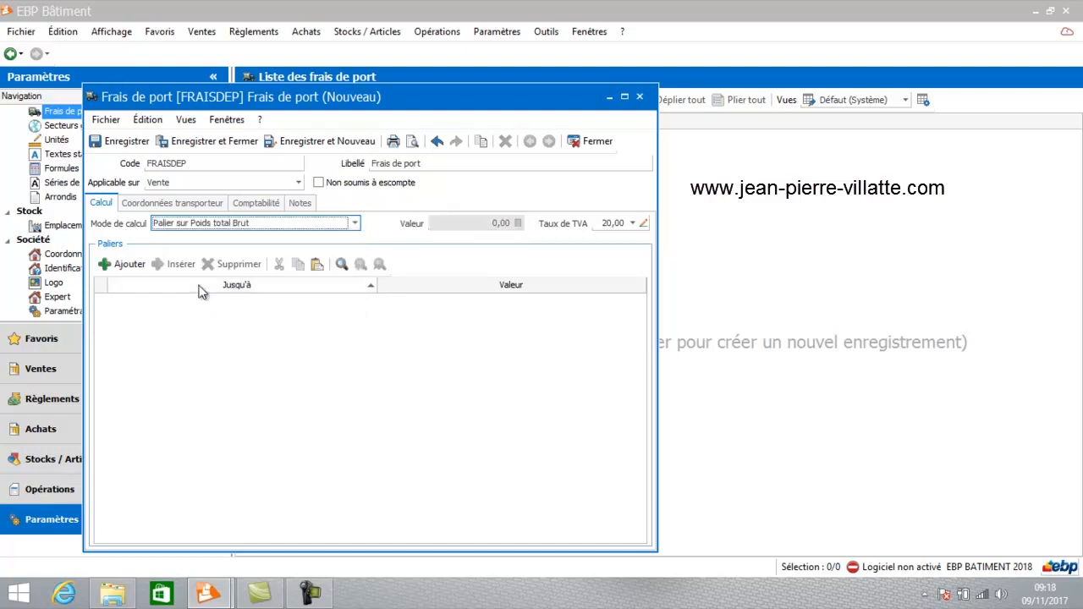
# Add a first tier to the shipping charge, up to 5 with a value of 10.
pyautogui.click(130, 265)
pyautogui.click(333, 302)
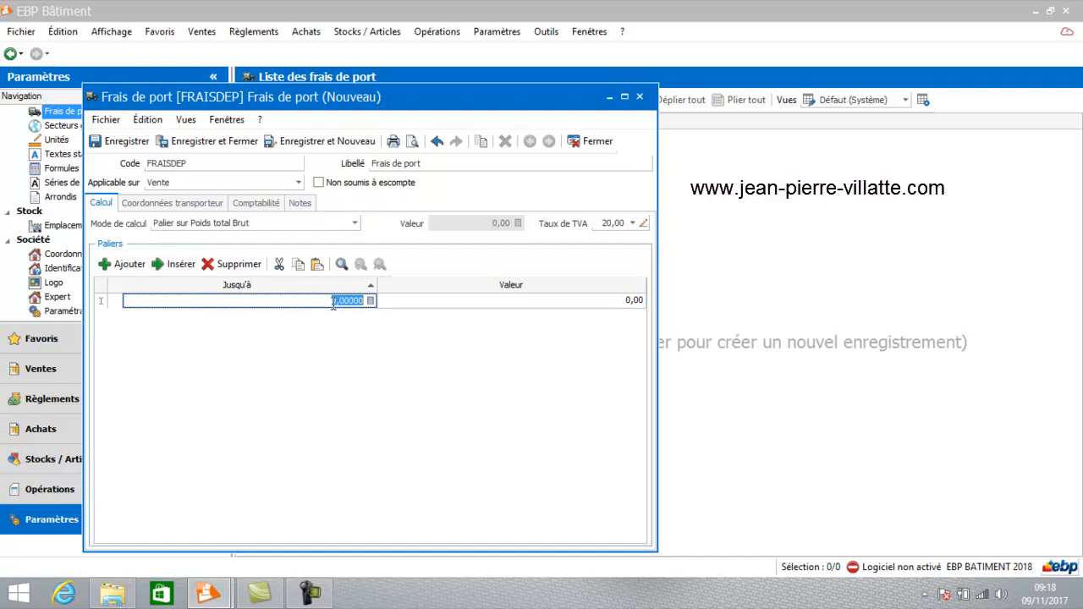
pyautogui.write('5')
pyautogui.press('Tab')
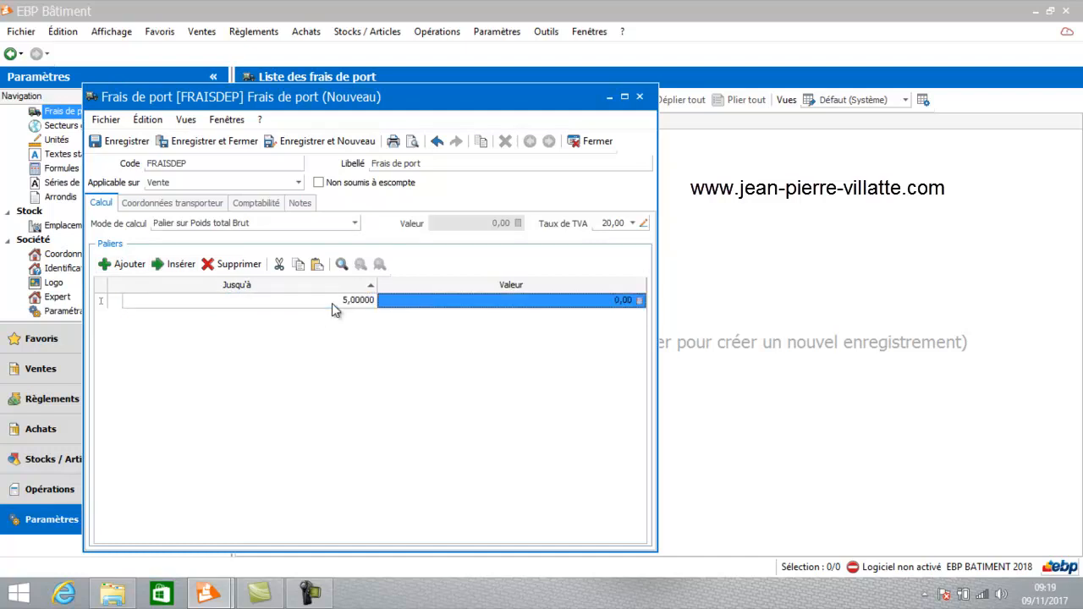
pyautogui.write('10')
pyautogui.press('Return')
# Add a second tier to the shipping charge, up to 15 with a value of 8.
pyautogui.click(124, 264)
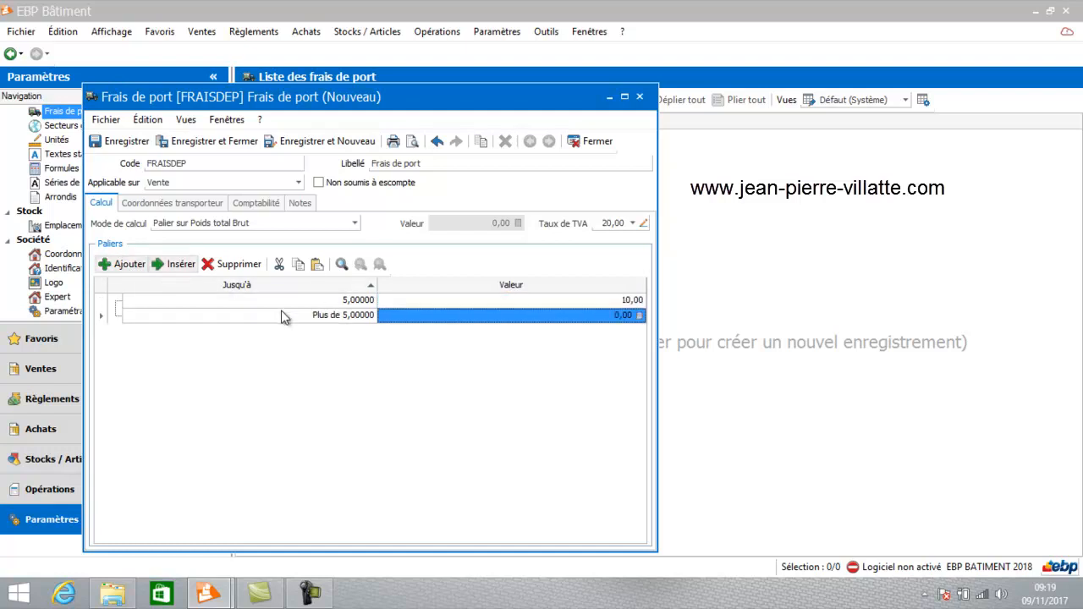
pyautogui.click(309, 317)
pyautogui.write('15')
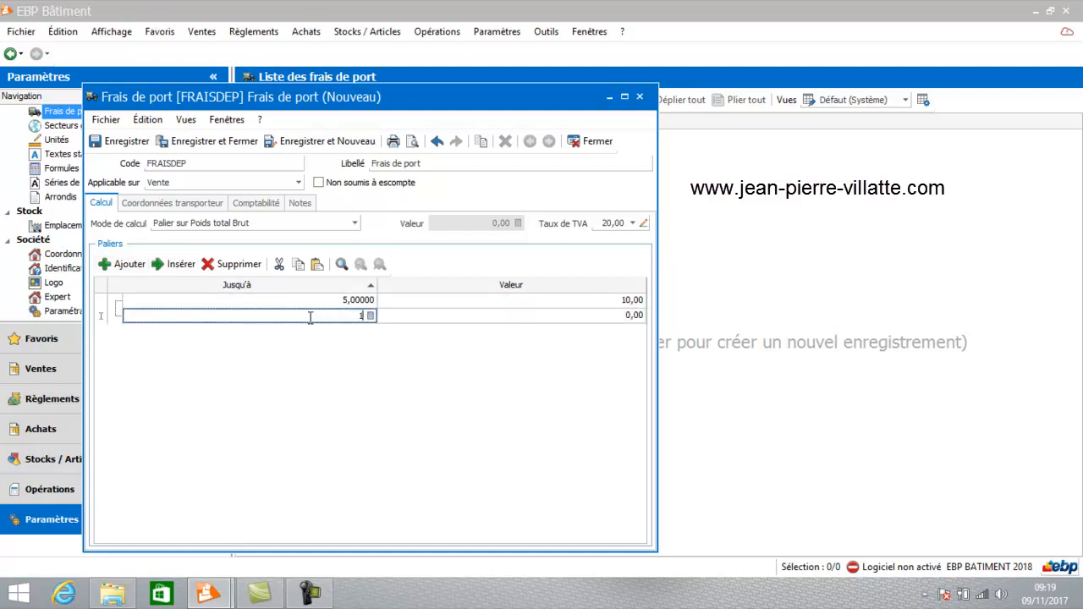
pyautogui.press('Return')
pyautogui.write('8')
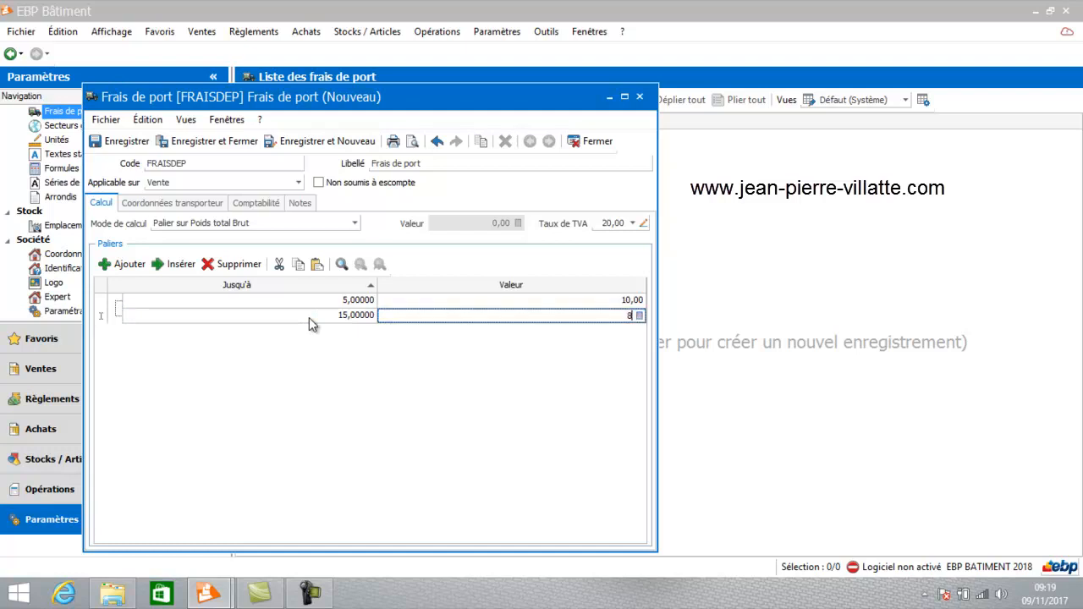
pyautogui.press('Return')
pyautogui.click(119, 265)
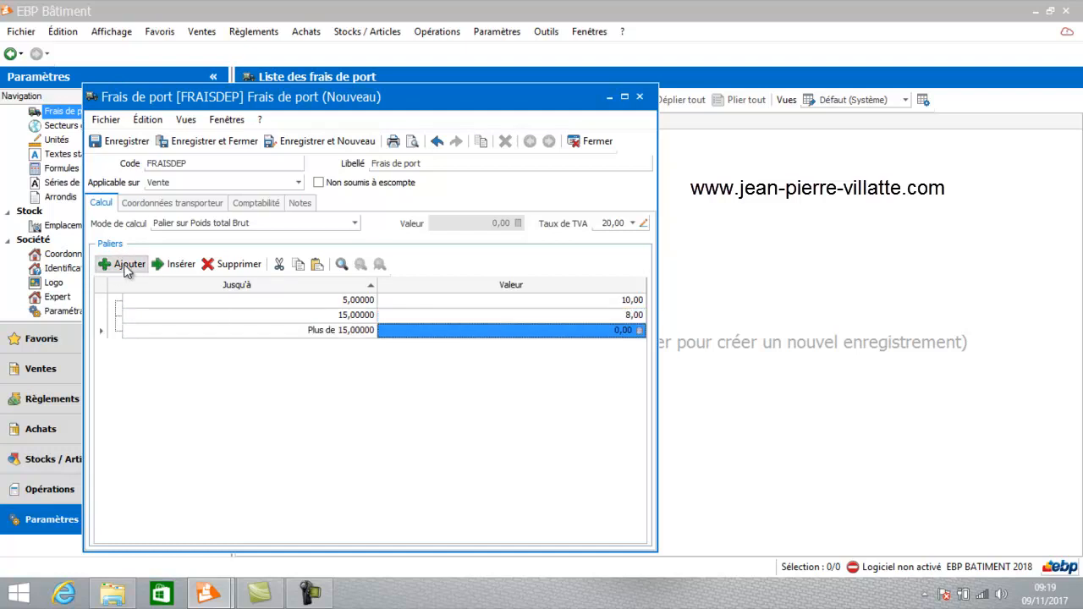
pyautogui.click(308, 330)
pyautogui.write('999999999999')
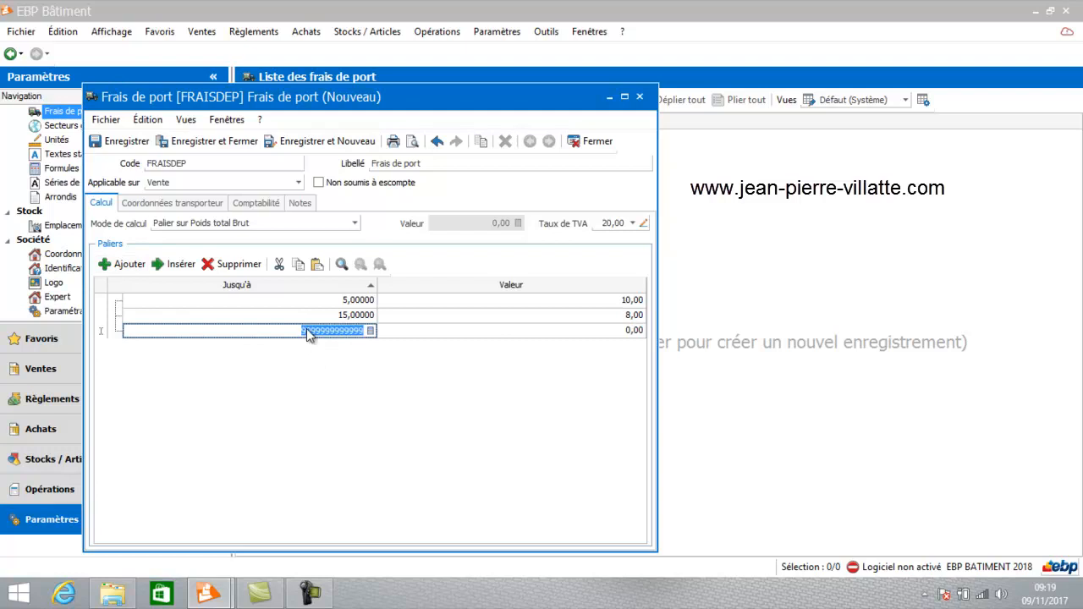
pyautogui.press('Return')
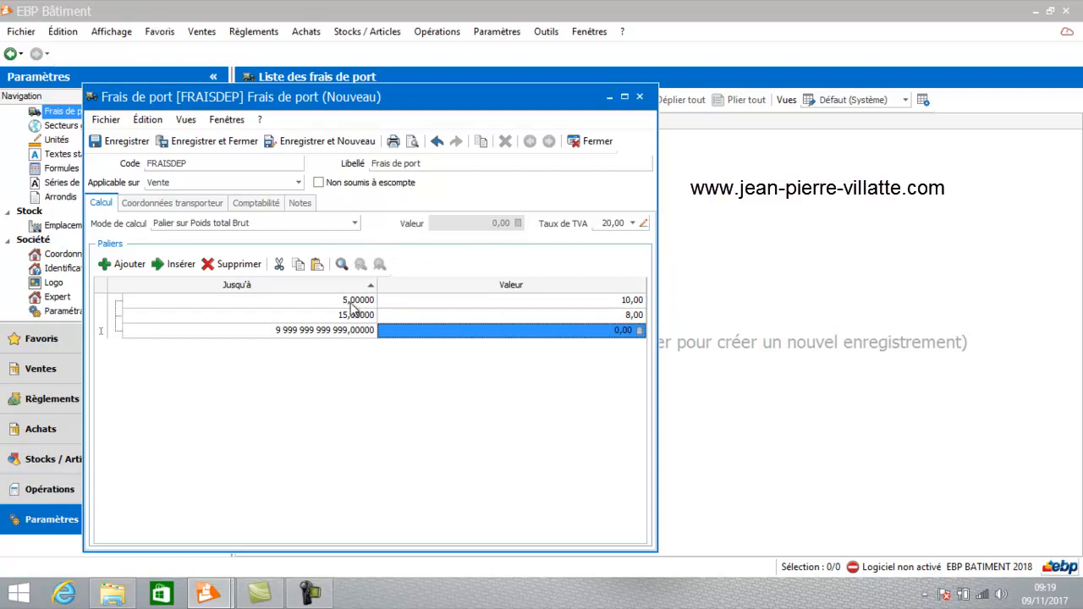
pyautogui.click(212, 224)
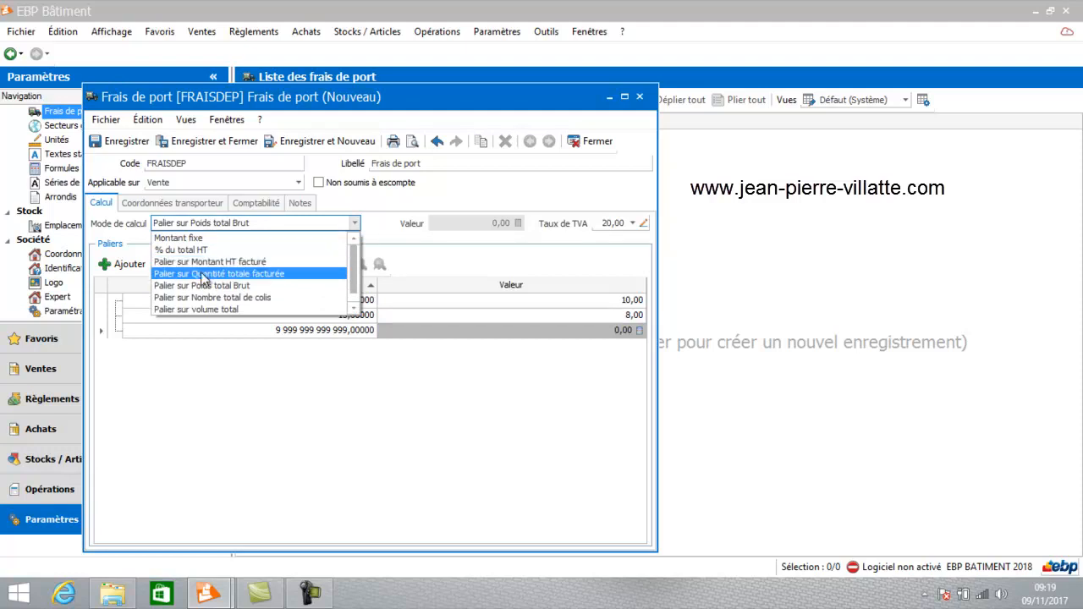
pyautogui.click(182, 360)
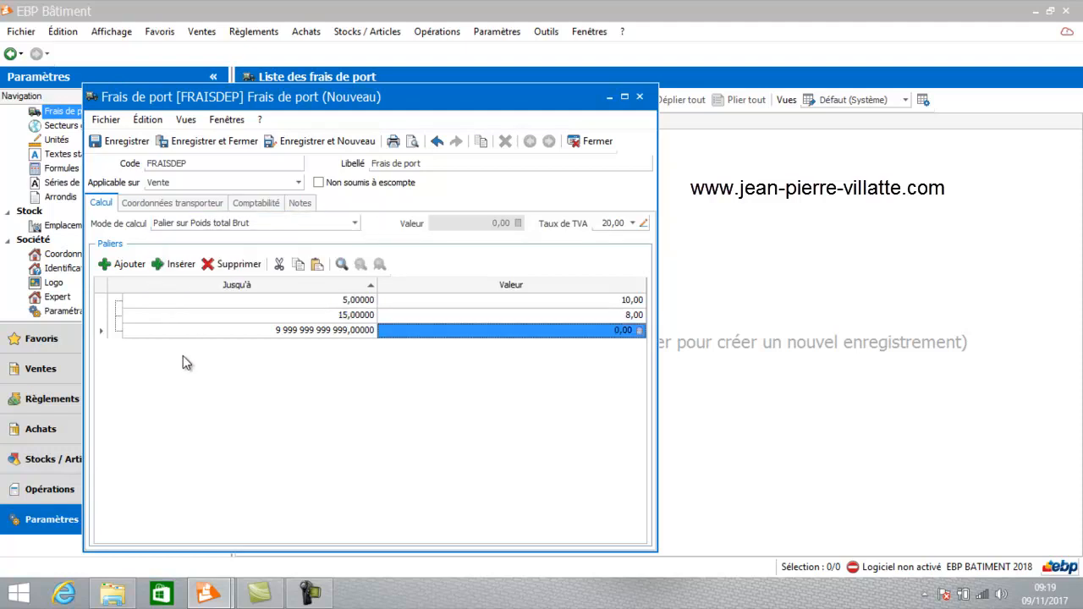
pyautogui.click(227, 141)
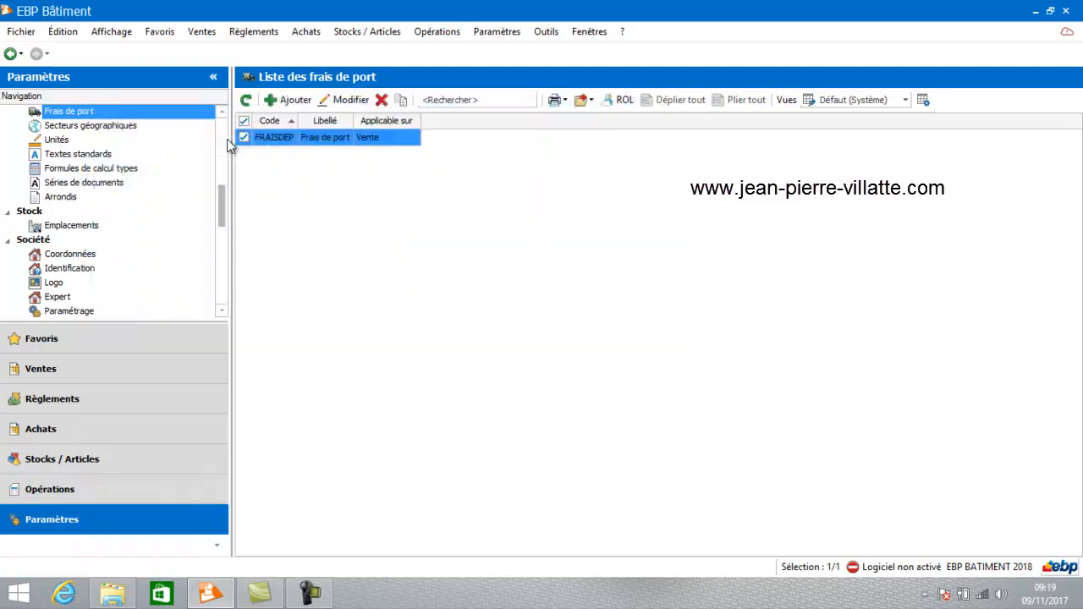
# Create a second shipping charge with code FP, label "Frais de port" and calculation mode Palier sur Quantité totale facturée.
pyautogui.click(290, 99)
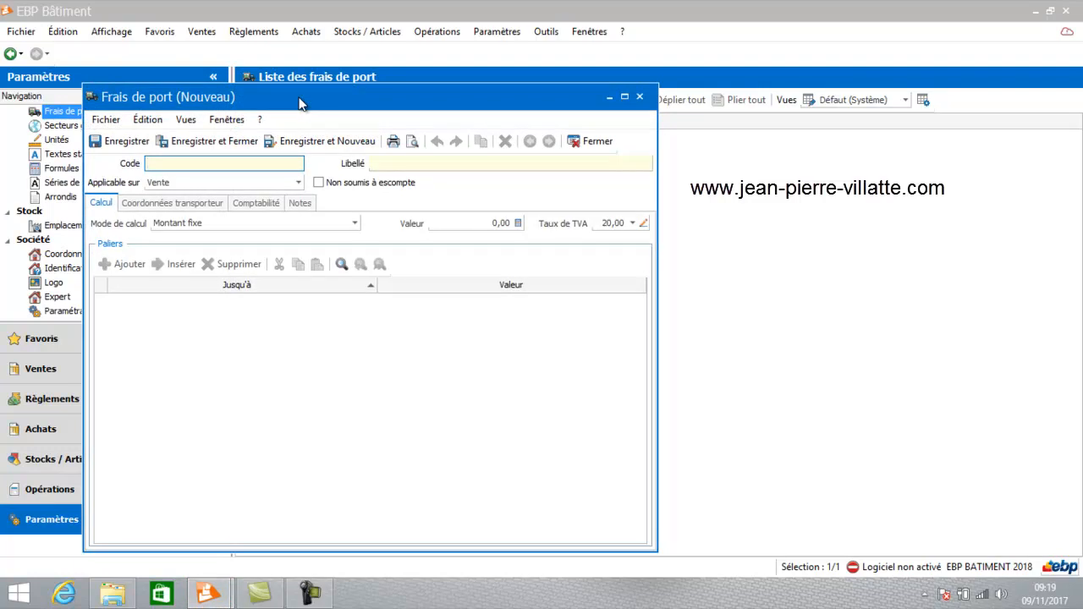
pyautogui.write('FP')
pyautogui.press('Tab')
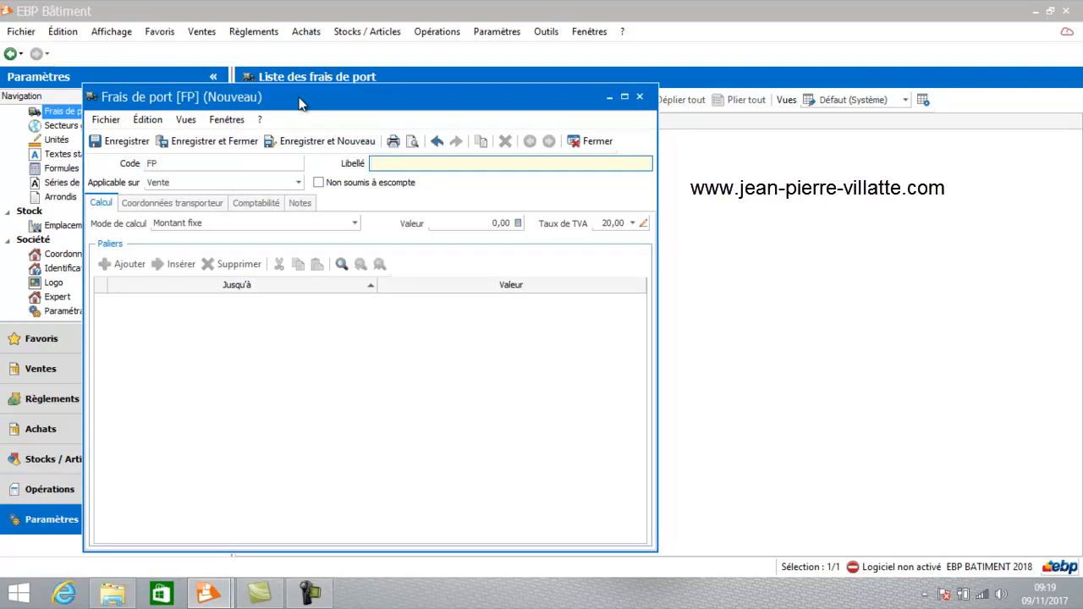
pyautogui.write('Frais de port')
pyautogui.press('Tab')
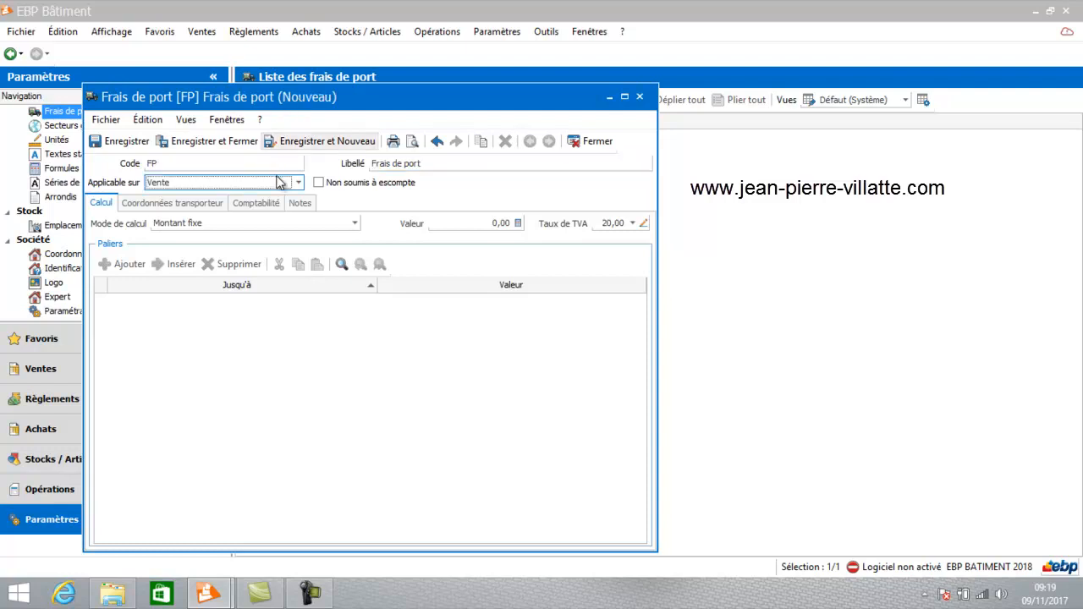
pyautogui.click(196, 222)
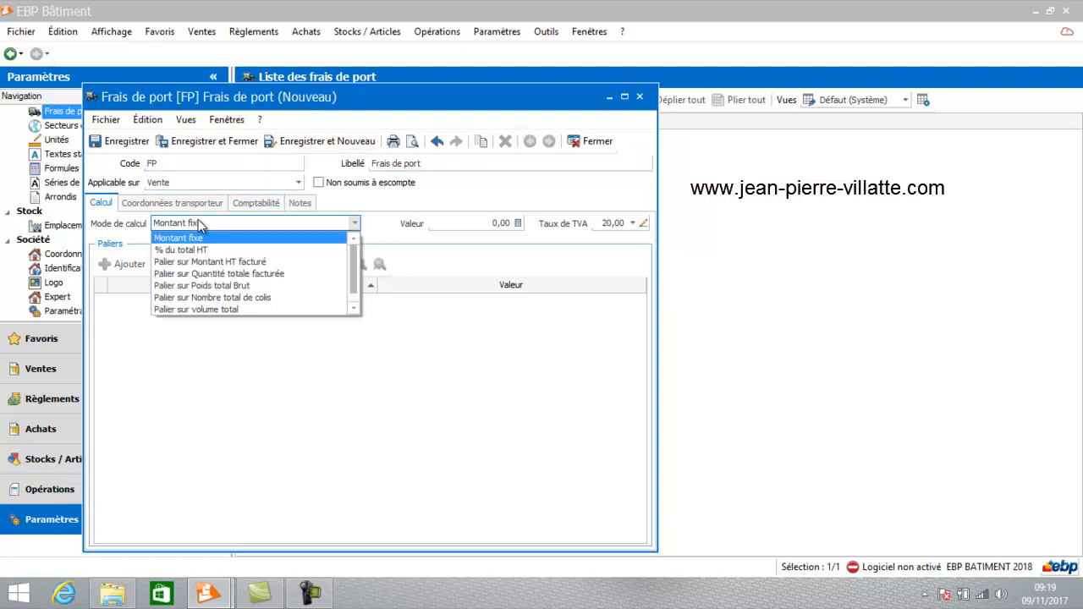
pyautogui.click(202, 275)
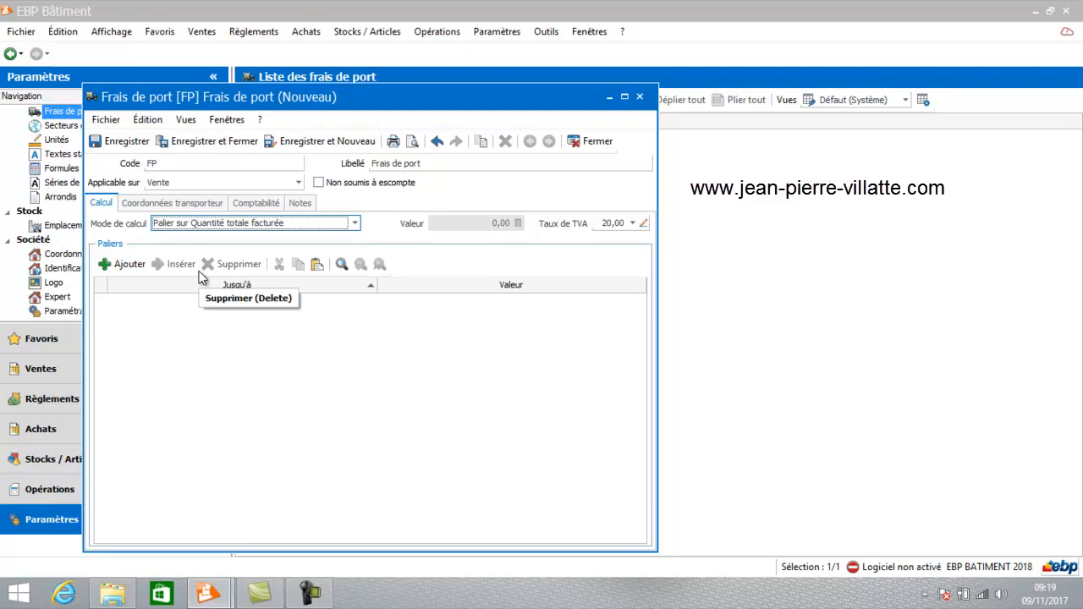
# Add a first tier to the FP shipping charge, up to 5 with a value of 8.
pyautogui.click(136, 265)
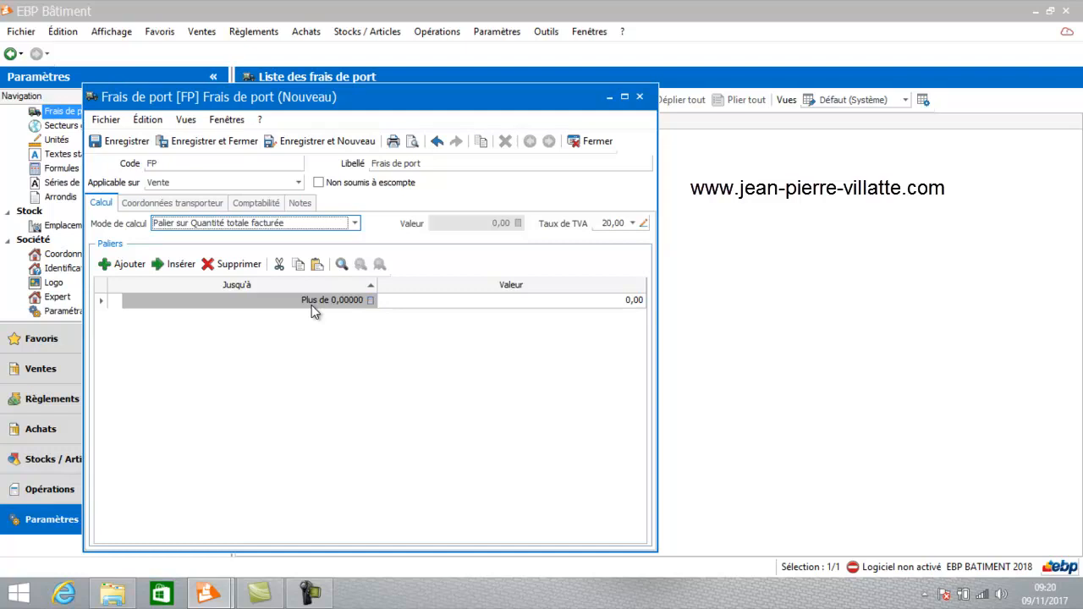
pyautogui.click(338, 304)
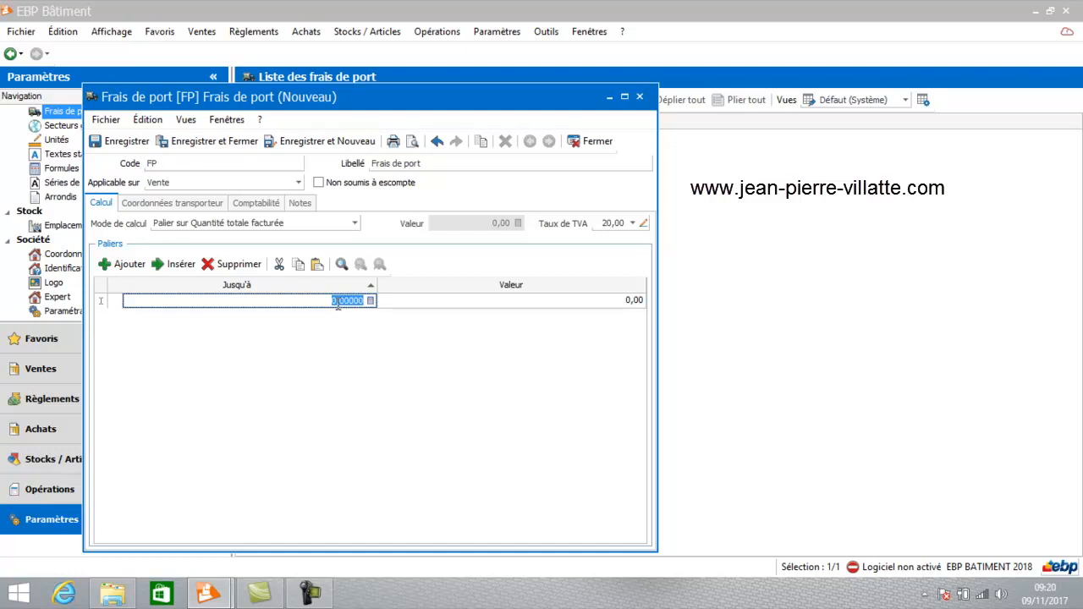
pyautogui.write('5')
pyautogui.press('Tab')
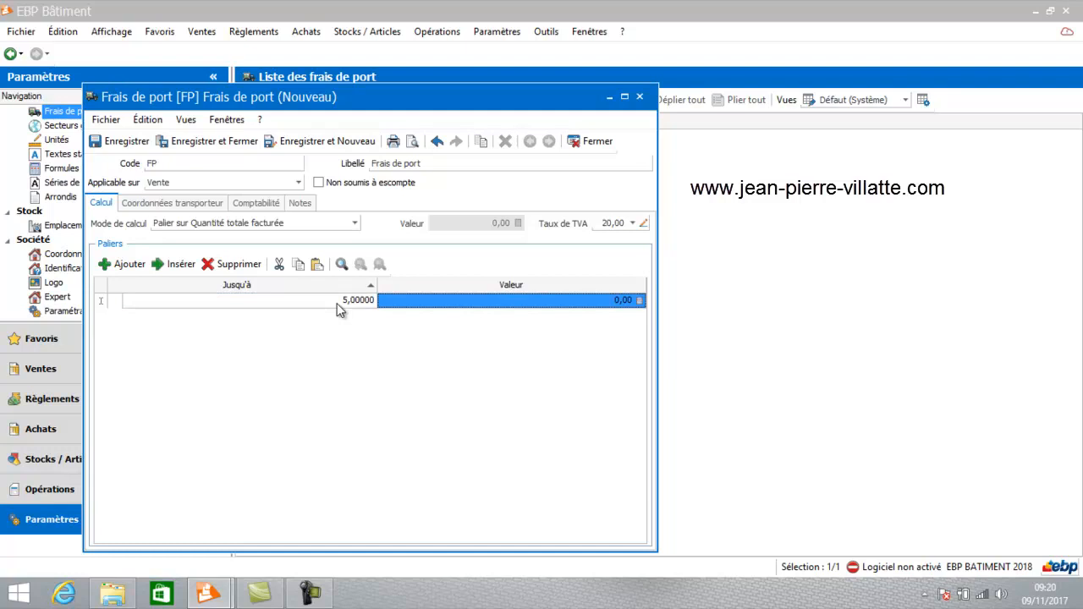
pyautogui.write('8')
pyautogui.press('Return')
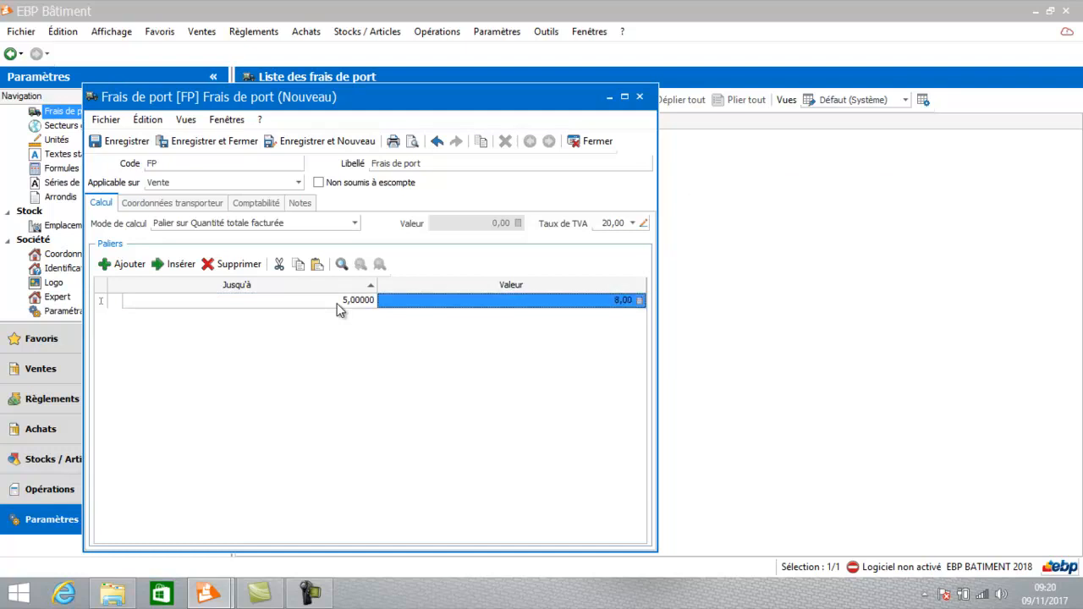
# Add a second tier to the FP shipping charge, up to 10 with a value of 6.
pyautogui.click(121, 266)
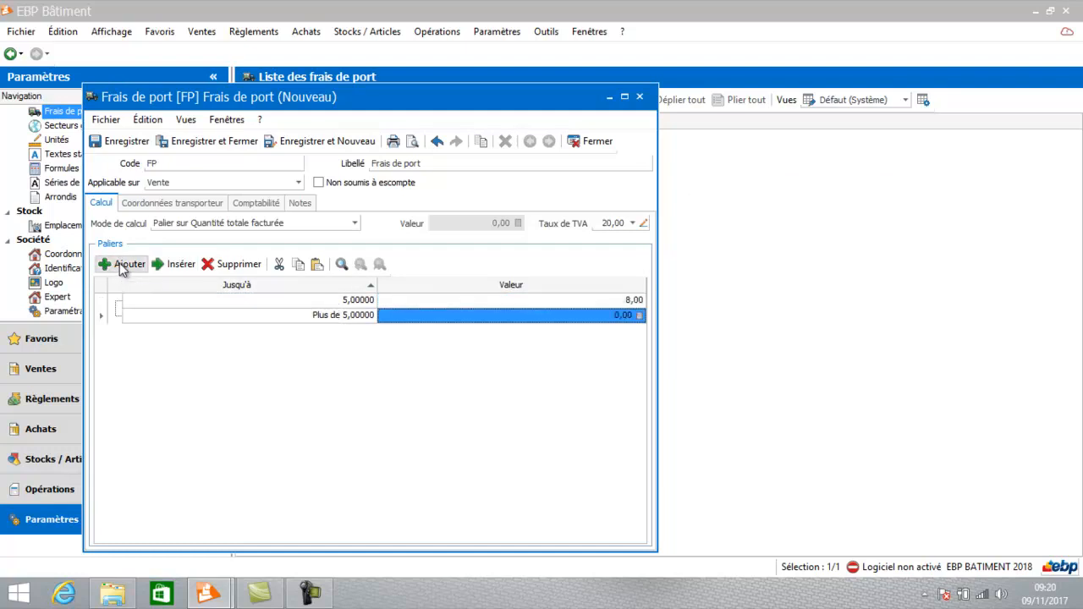
pyautogui.click(269, 314)
pyautogui.write('10')
pyautogui.press('Tab')
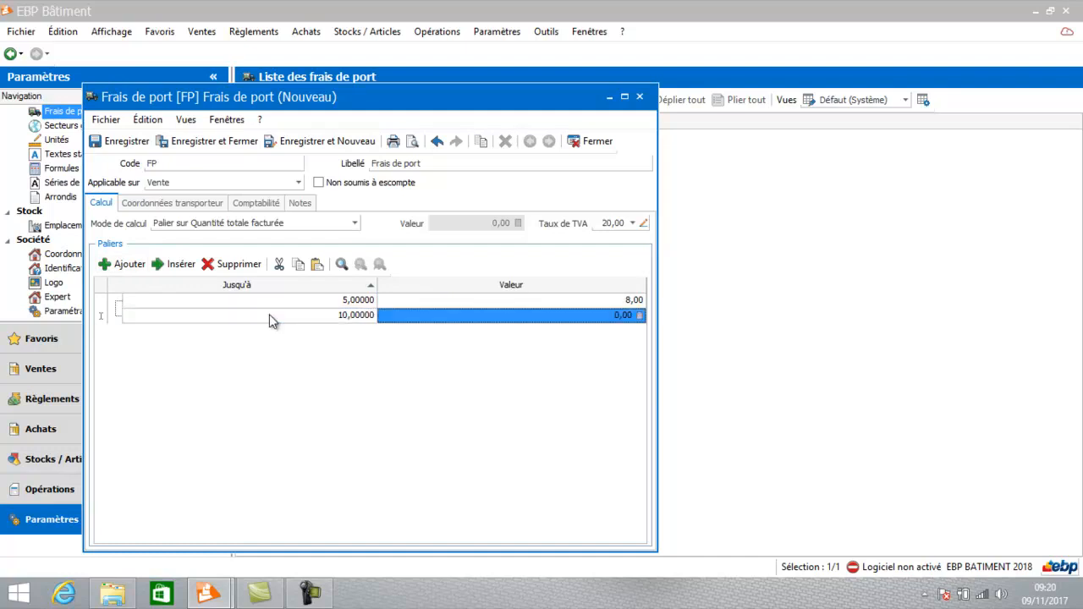
pyautogui.write('6')
pyautogui.press('Return')
# Review the sales accounts per VAT rate for Territorialité France, and save and close the FP shipping charge.
pyautogui.click(264, 207)
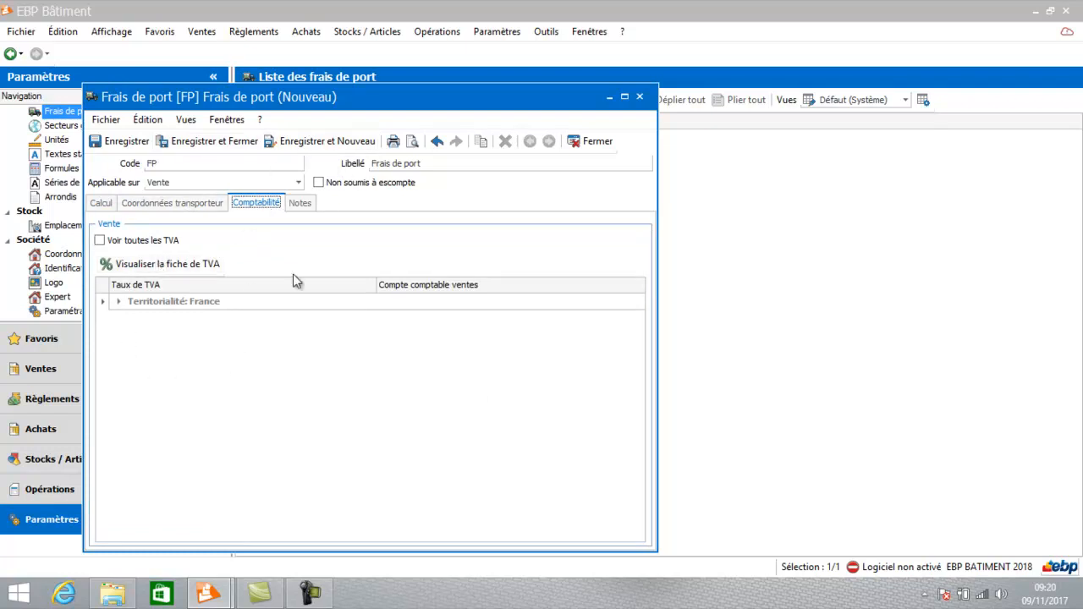
pyautogui.click(118, 302)
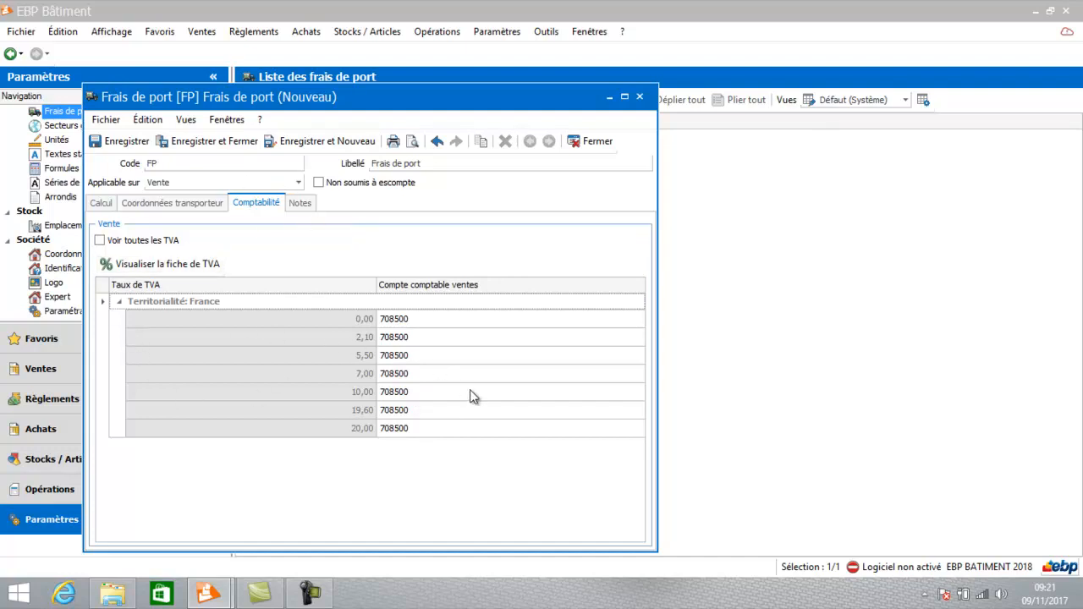
pyautogui.click(220, 145)
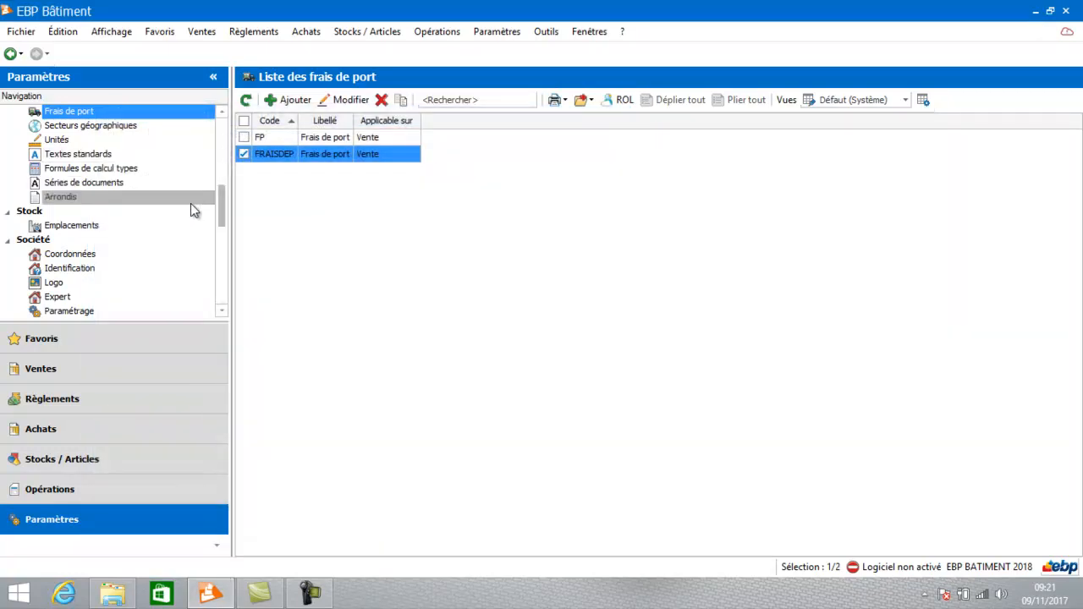
# Open the list of Moyens de paiement in the Règlements section.
pyautogui.click(122, 401)
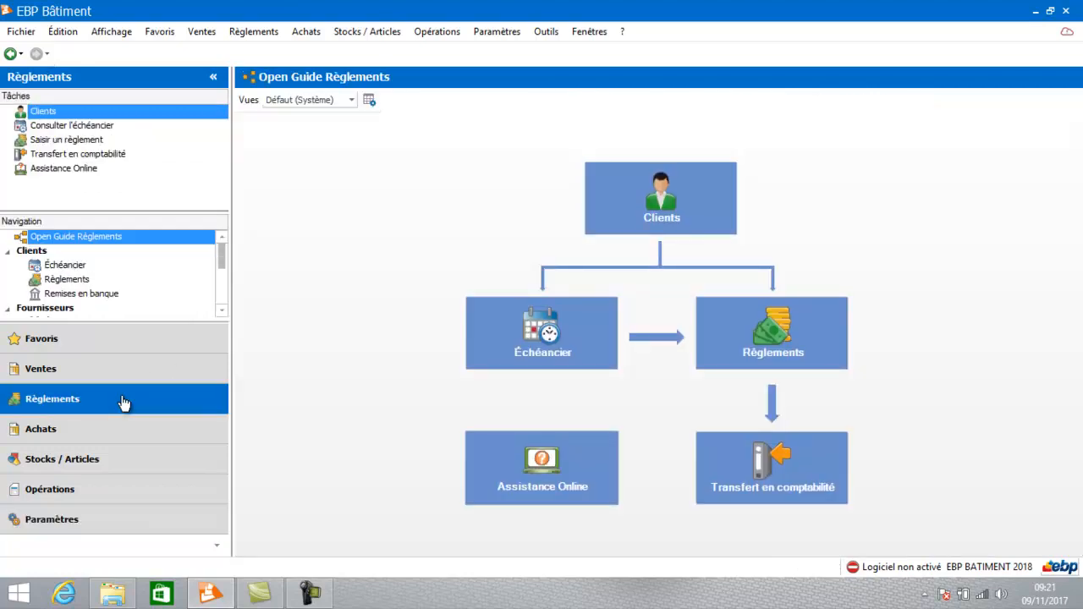
pyautogui.click(222, 311)
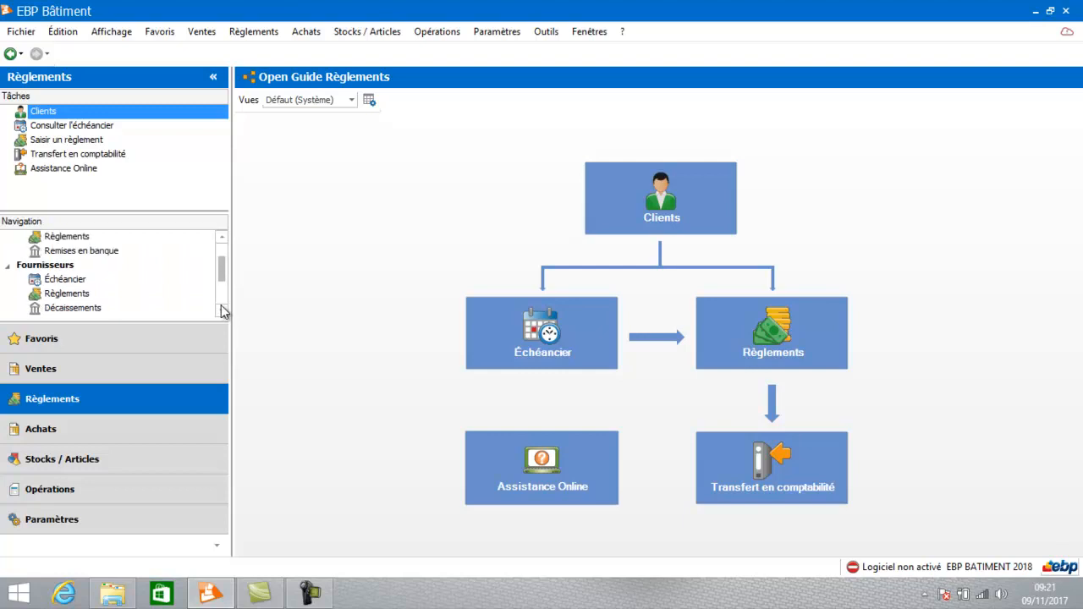
pyautogui.click(222, 310)
pyautogui.click(222, 311)
pyautogui.click(222, 311)
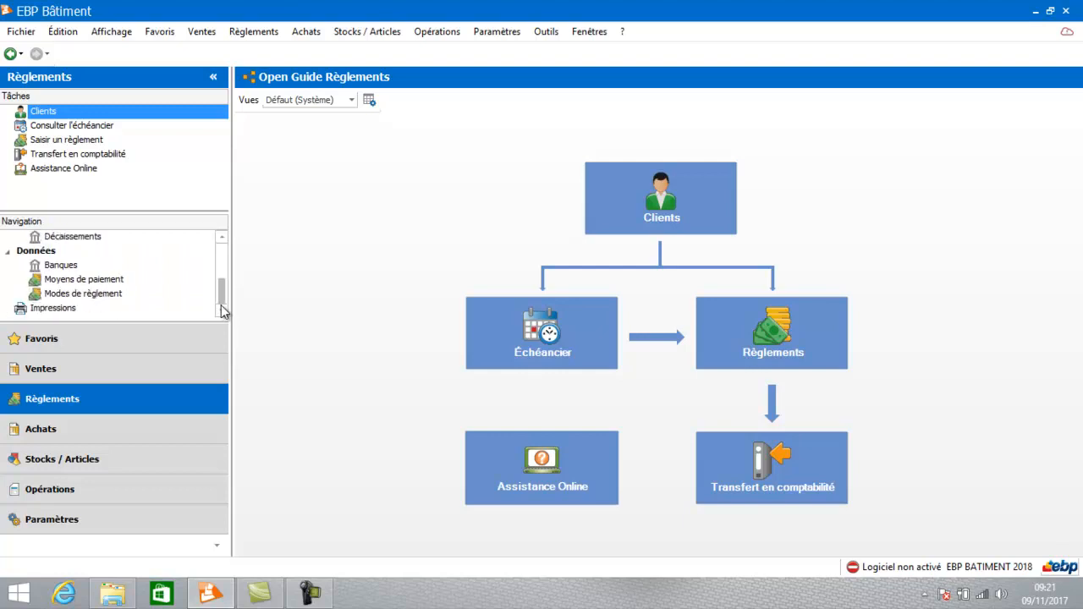
pyautogui.click(121, 278)
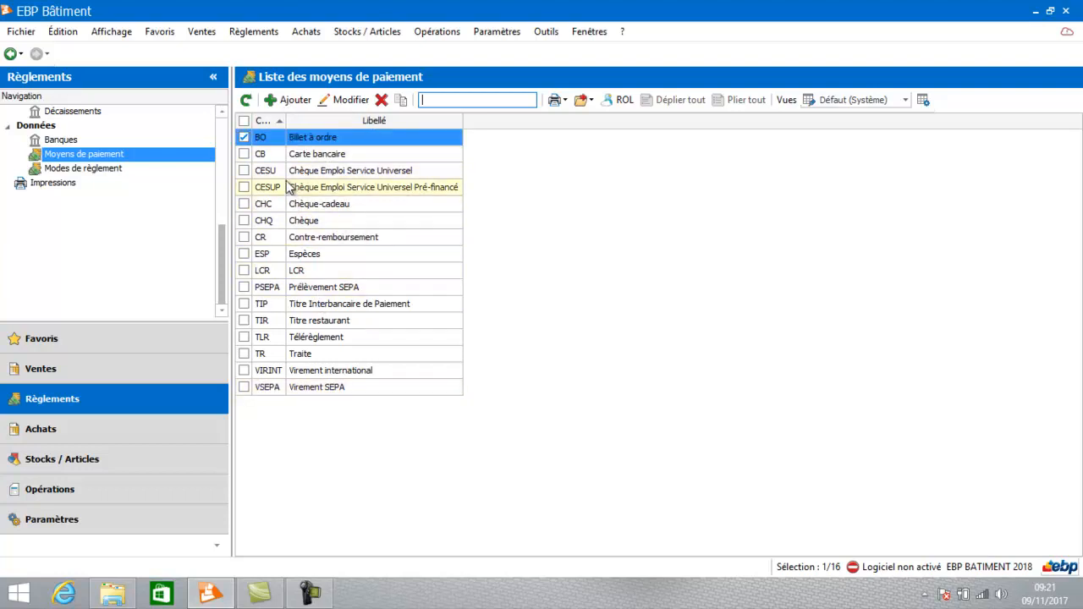
# Open a blank Moyen de paiement record to examine its Nature options, and close it without saving.
pyautogui.click(293, 100)
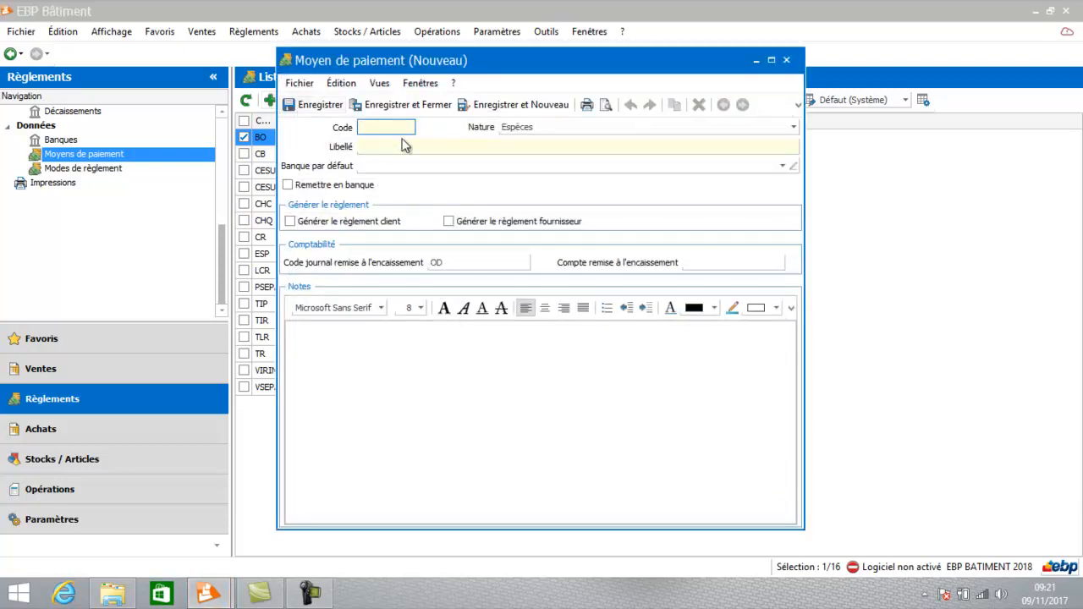
pyautogui.click(597, 127)
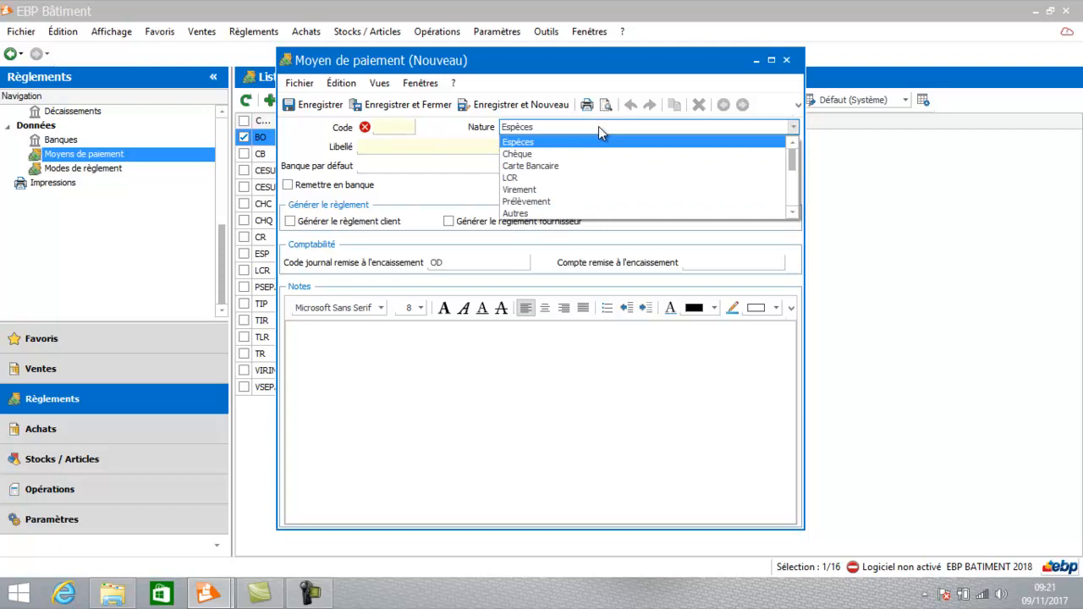
pyautogui.click(393, 168)
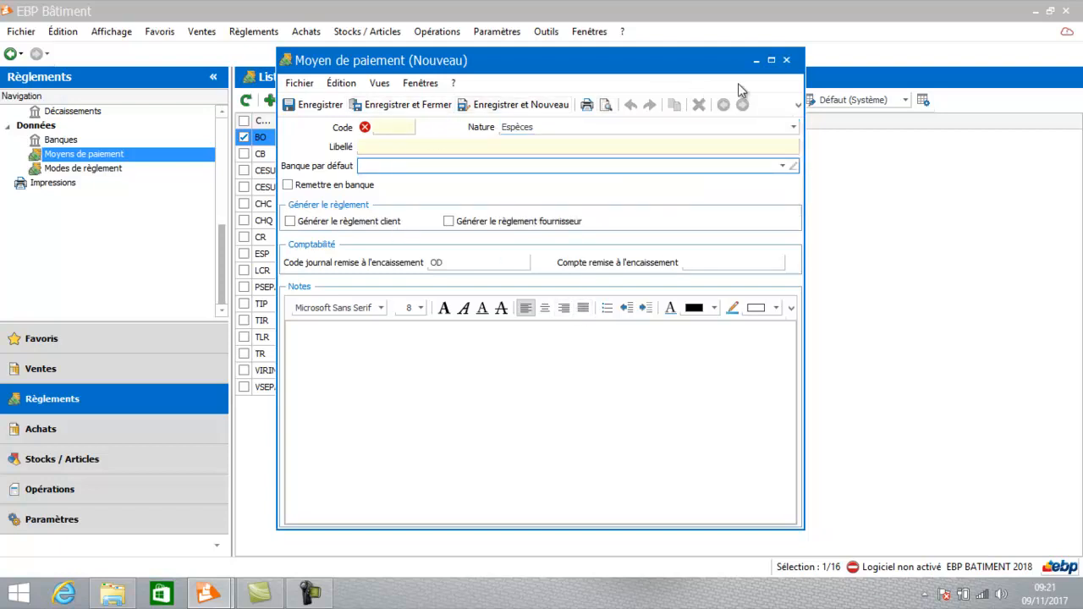
pyautogui.click(788, 61)
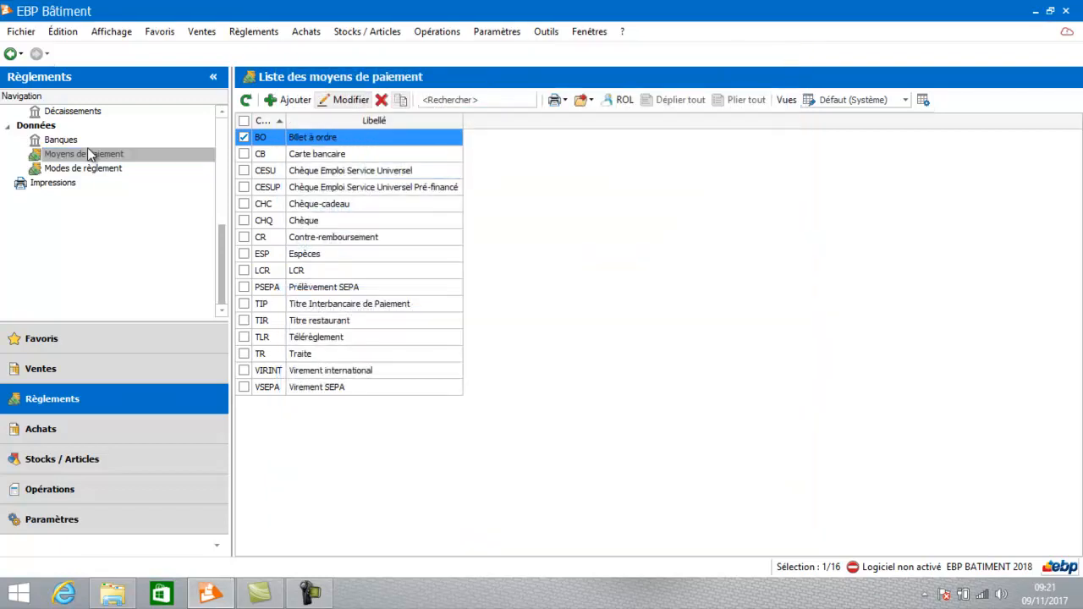
# Create a new Mode de règlement with the code T30FM and the label "Traite à 30 jours fin de mois".
pyautogui.click(76, 167)
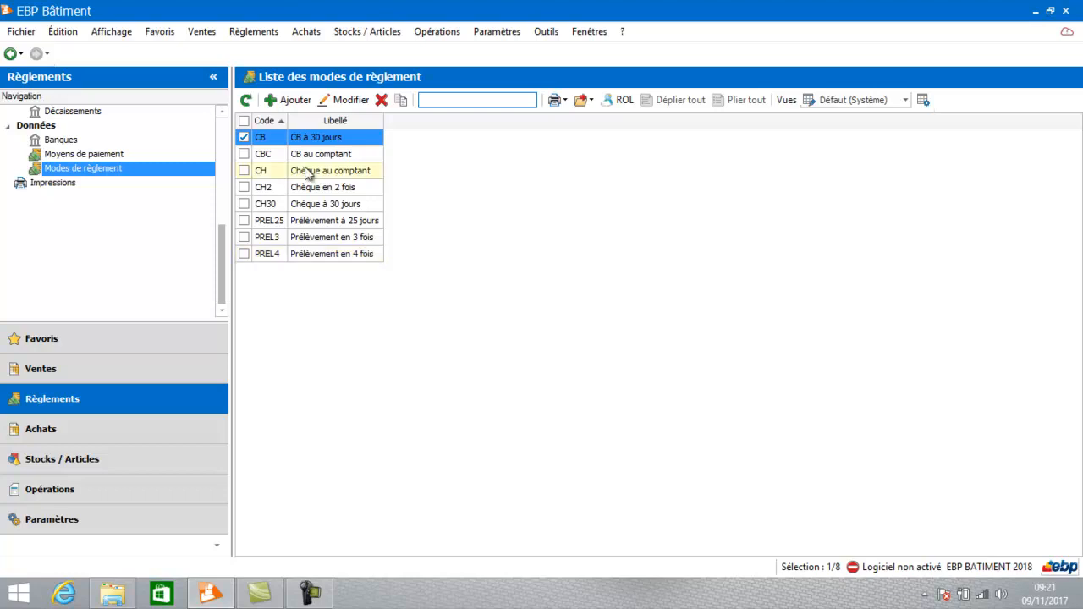
pyautogui.click(292, 100)
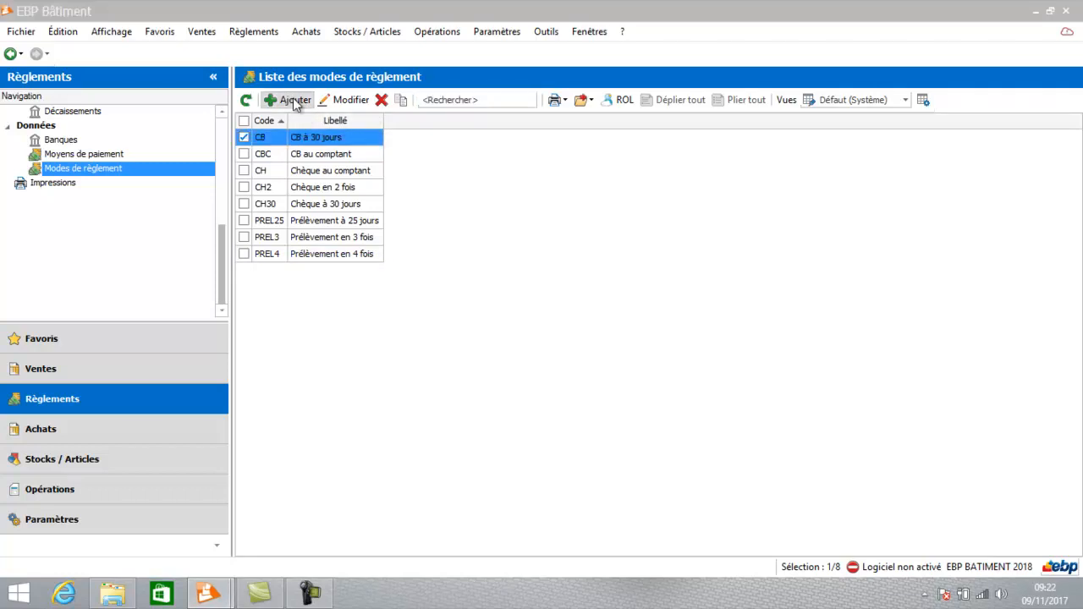
pyautogui.write('T3')
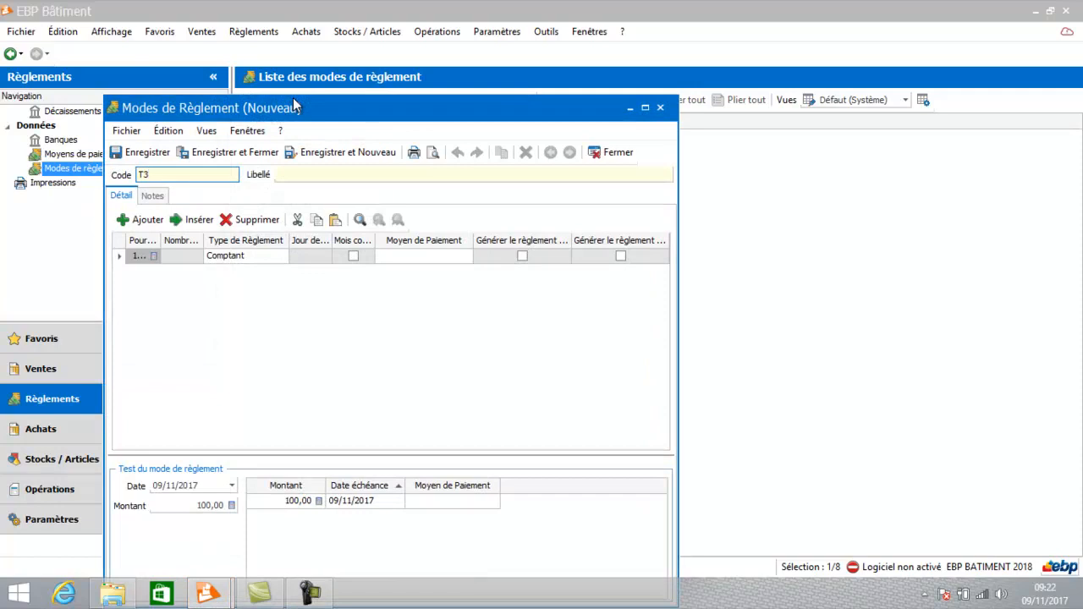
pyautogui.write('0FM')
pyautogui.press('Tab')
pyautogui.write('Tr')
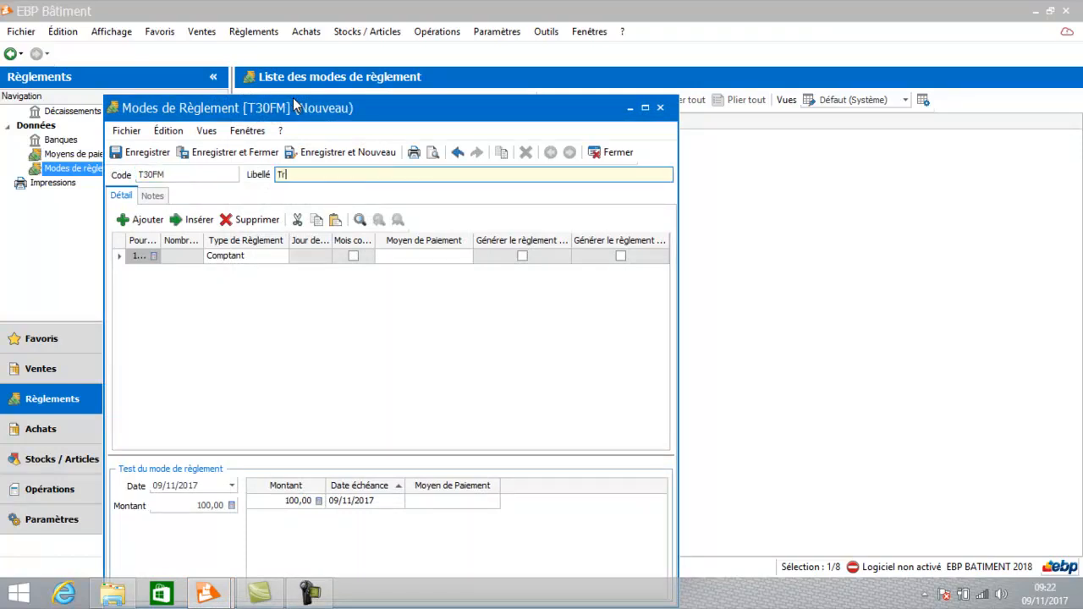
pyautogui.write('aite à 30 jours fin de mois')
pyautogui.press('Tab')
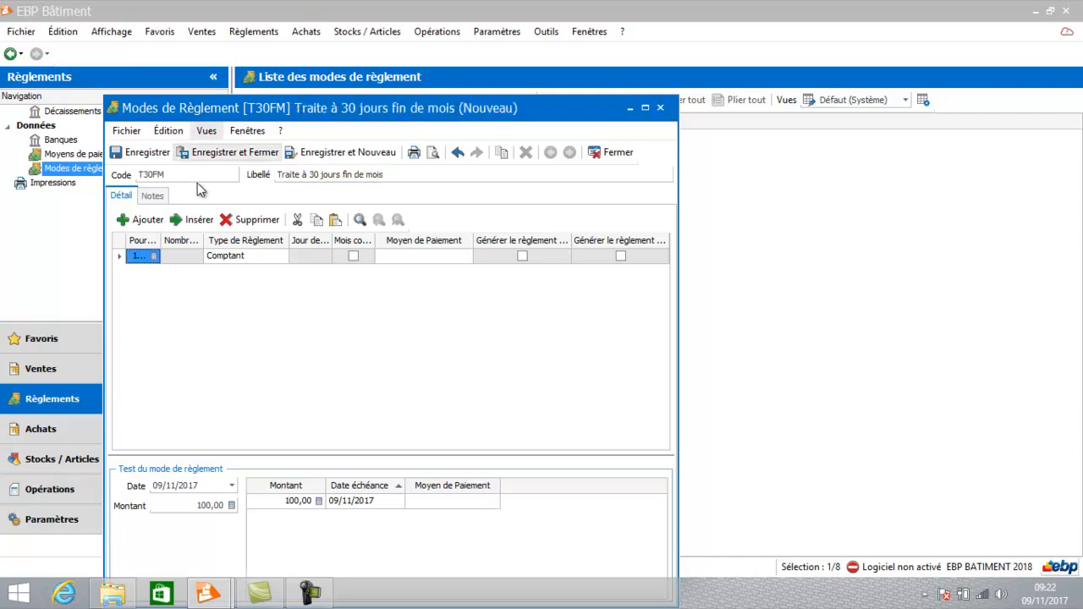
# Set the payment term line's Type de Règlement to "Fin de mois le" with 30 days.
pyautogui.click(241, 256)
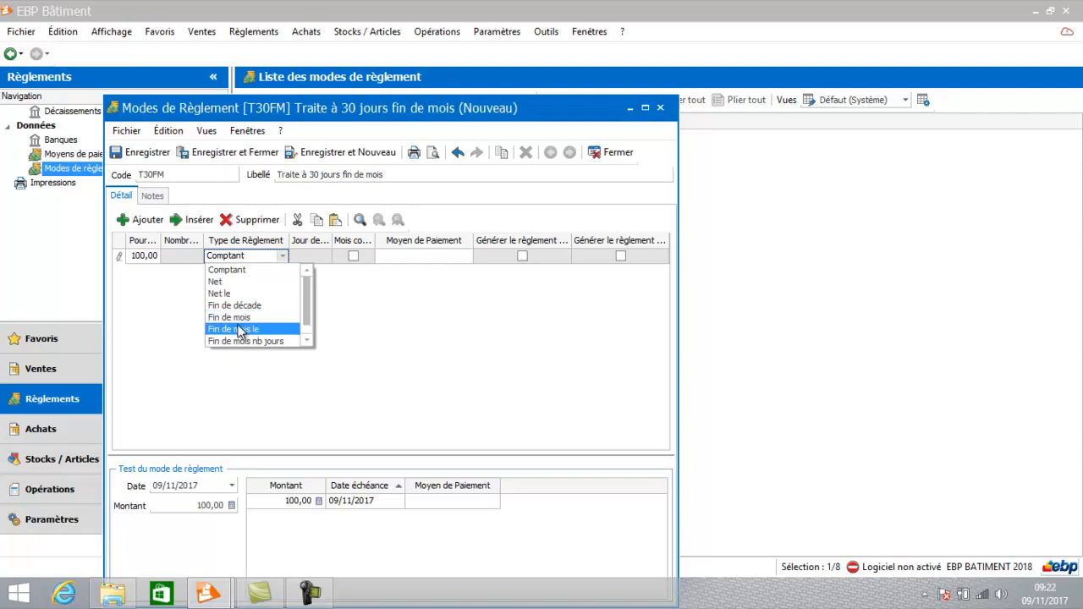
pyautogui.click(238, 329)
pyautogui.click(178, 255)
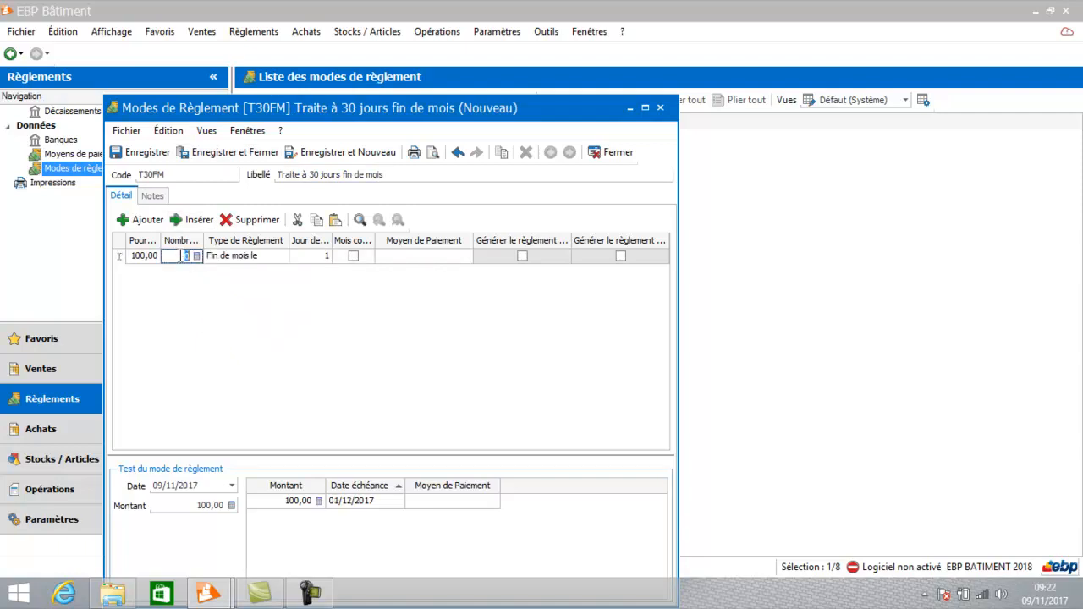
pyautogui.write('30')
pyautogui.press('Tab')
pyautogui.press('Tab')
# Assign Traite as the Moyen de Paiement of the T30FM payment term line.
pyautogui.click(425, 256)
pyautogui.click(455, 256)
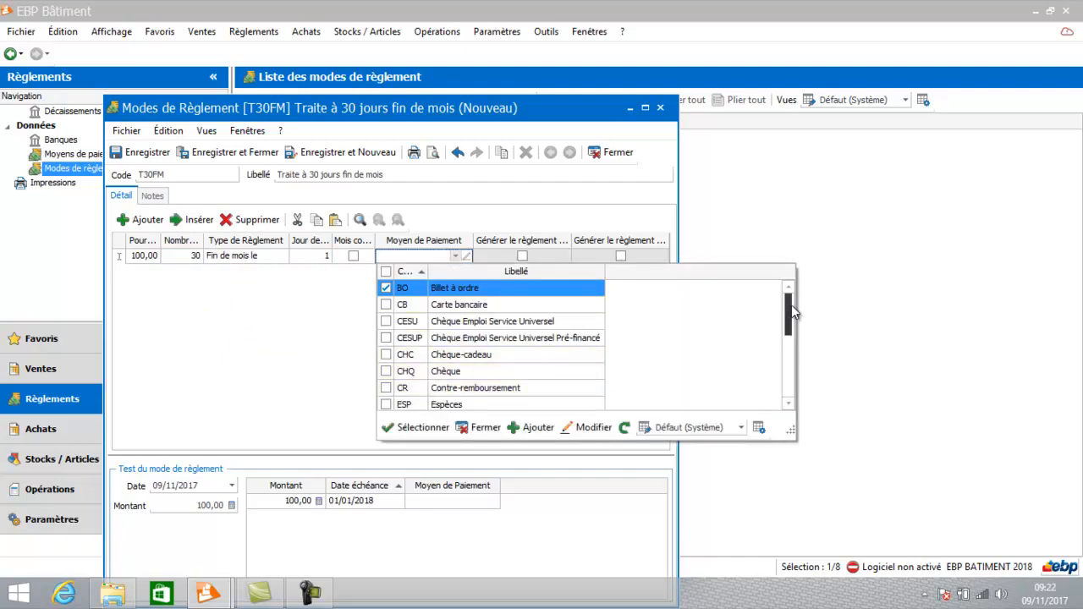
pyautogui.moveTo(791, 313); pyautogui.dragTo(789, 332)
pyautogui.click(506, 362)
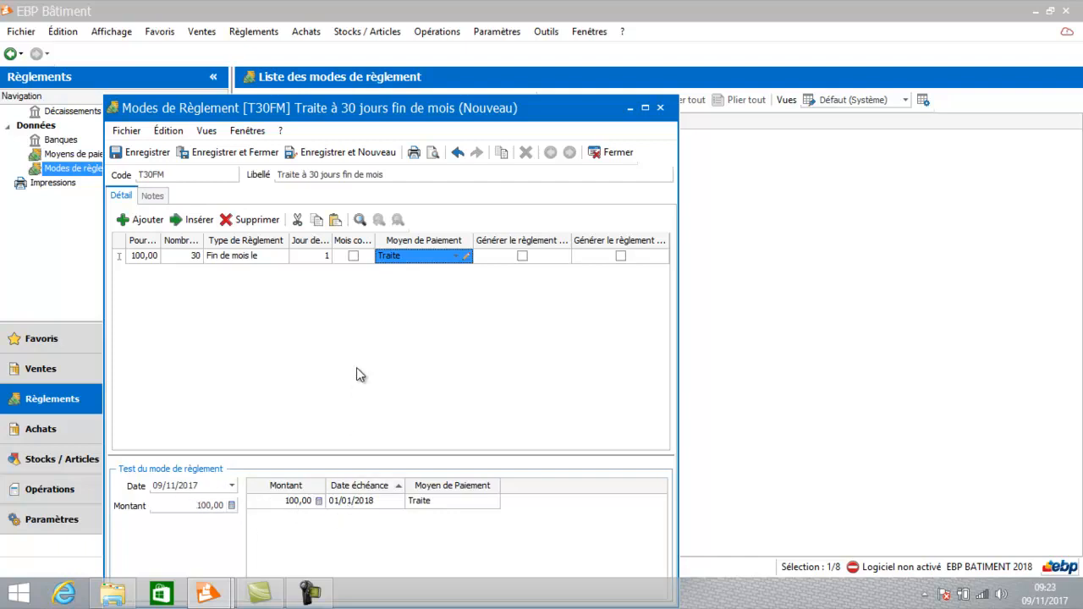
# Set the payment day of the T30FM line to 10, and save and close the payment term.
pyautogui.click(315, 254)
pyautogui.write('10')
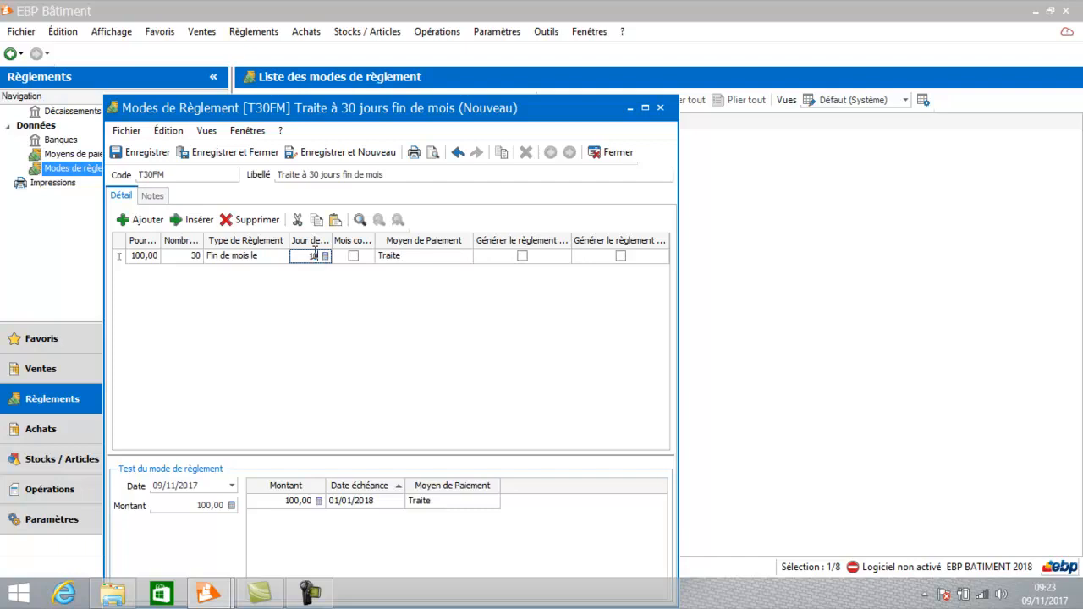
pyautogui.press('Tab')
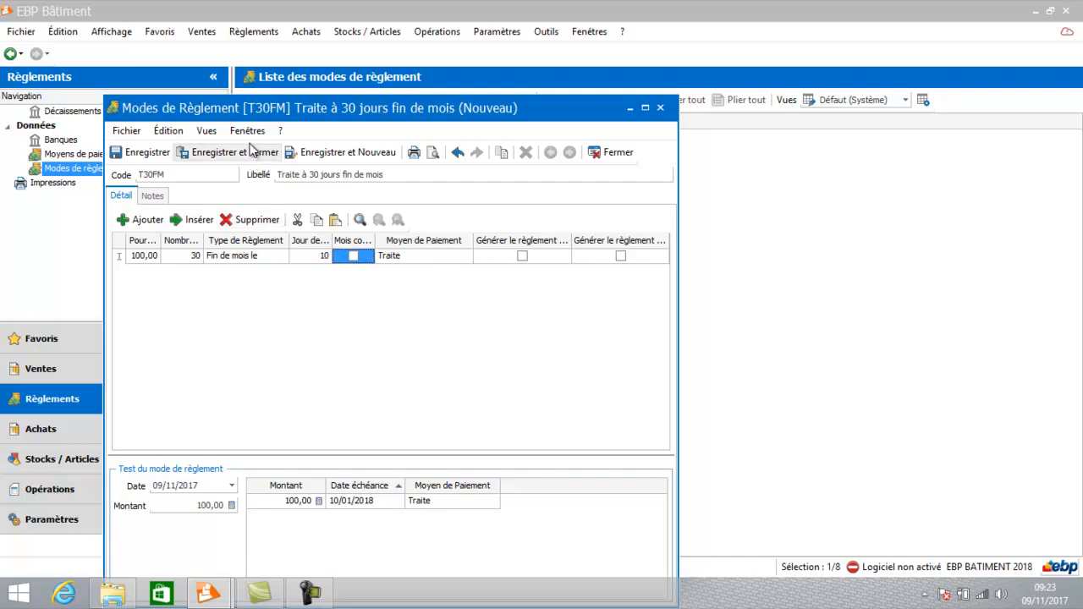
pyautogui.click(252, 151)
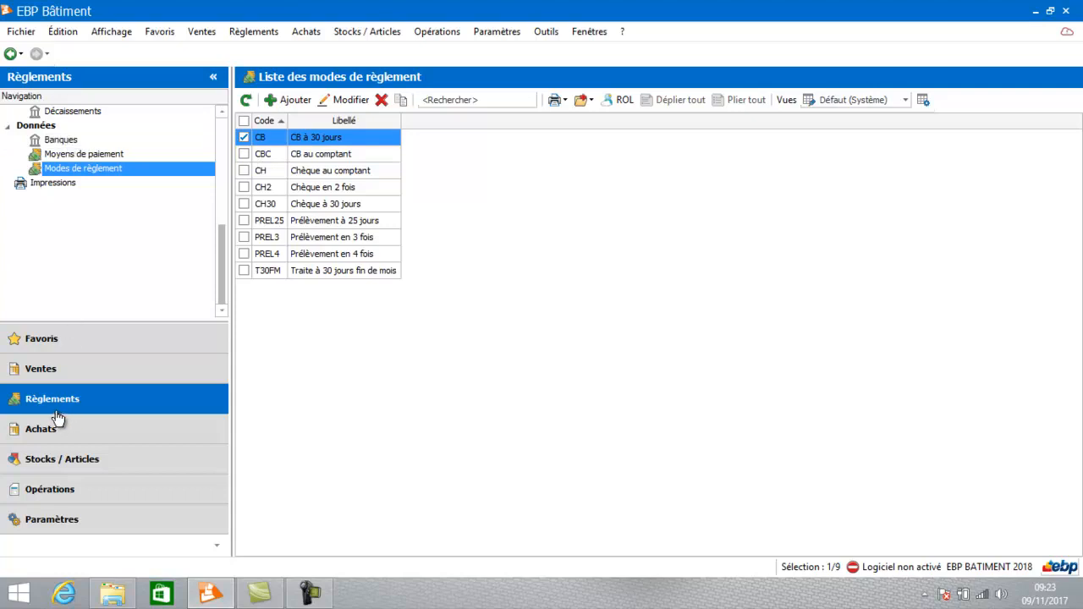
# Create a new bank in the Banques list with the code BP and the name "BANQUE POPUALIRE".
pyautogui.click(59, 142)
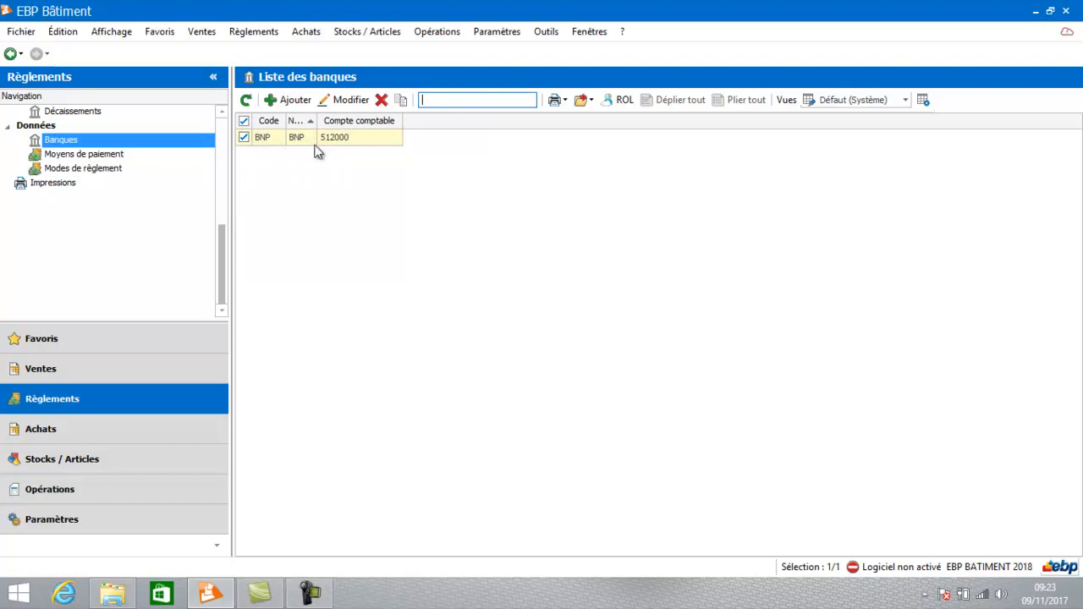
pyautogui.click(290, 99)
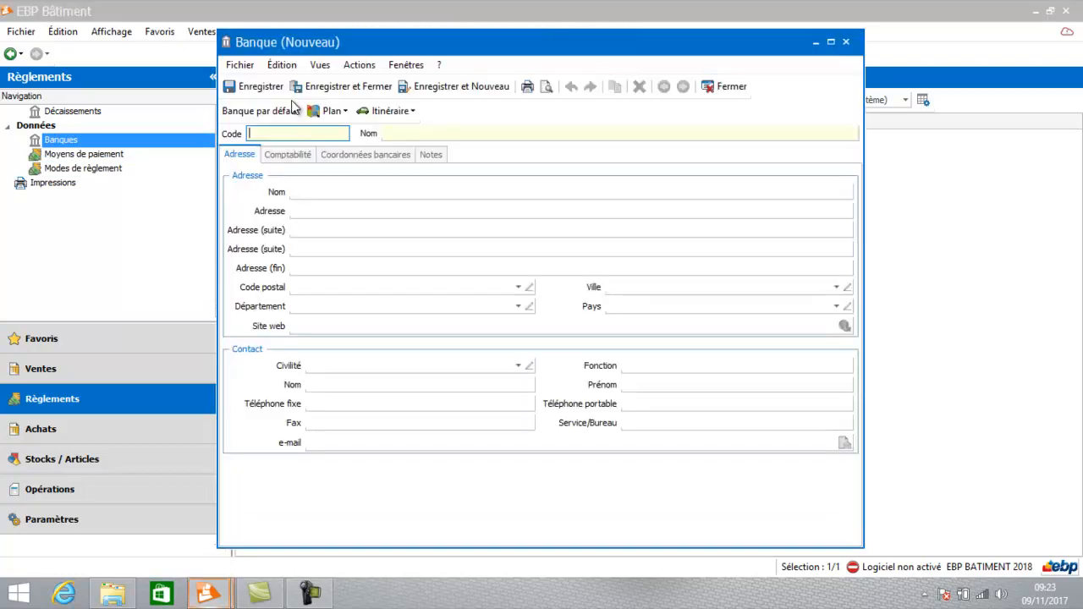
pyautogui.write('BP')
pyautogui.press('Tab')
pyautogui.write('BA')
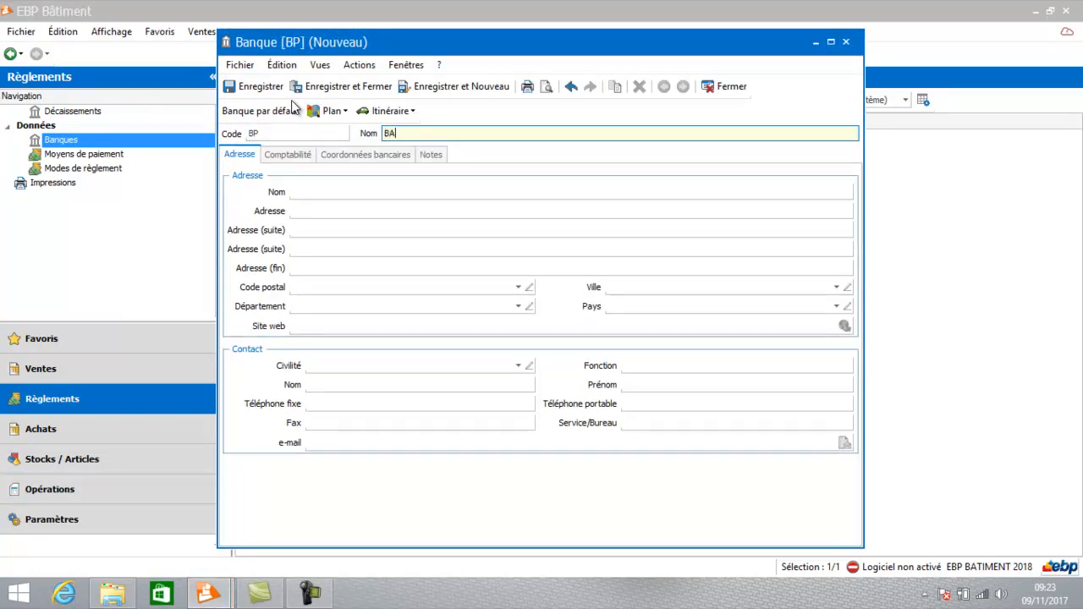
pyautogui.write('NQUE POPUALIRE')
pyautogui.press('Tab')
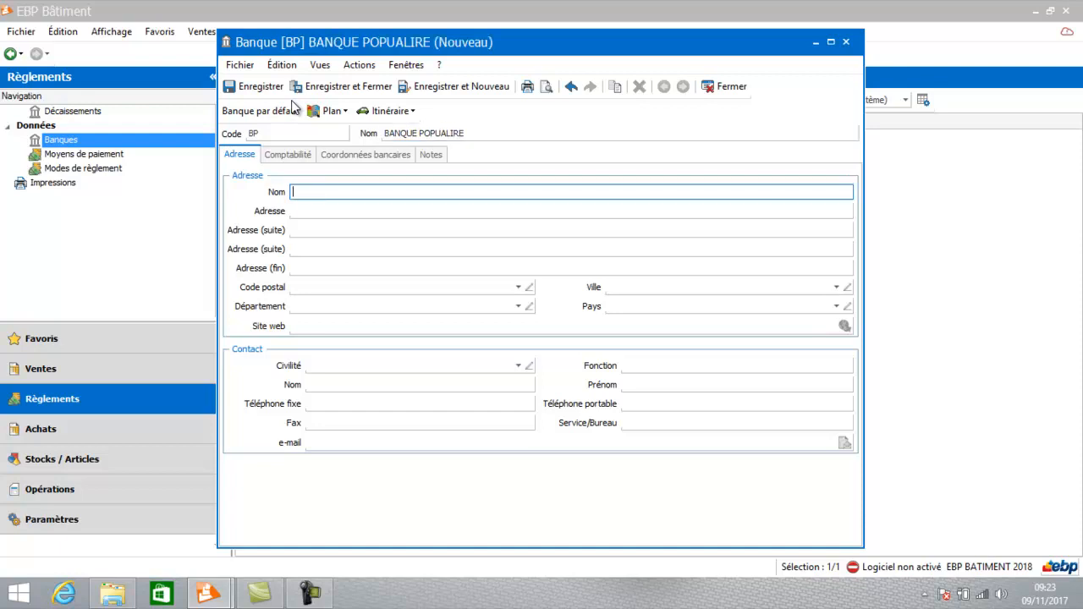
# Review the bank's Coordonnées bancaires, set its accounting Code journal to BP, and save and close the record.
pyautogui.click(280, 159)
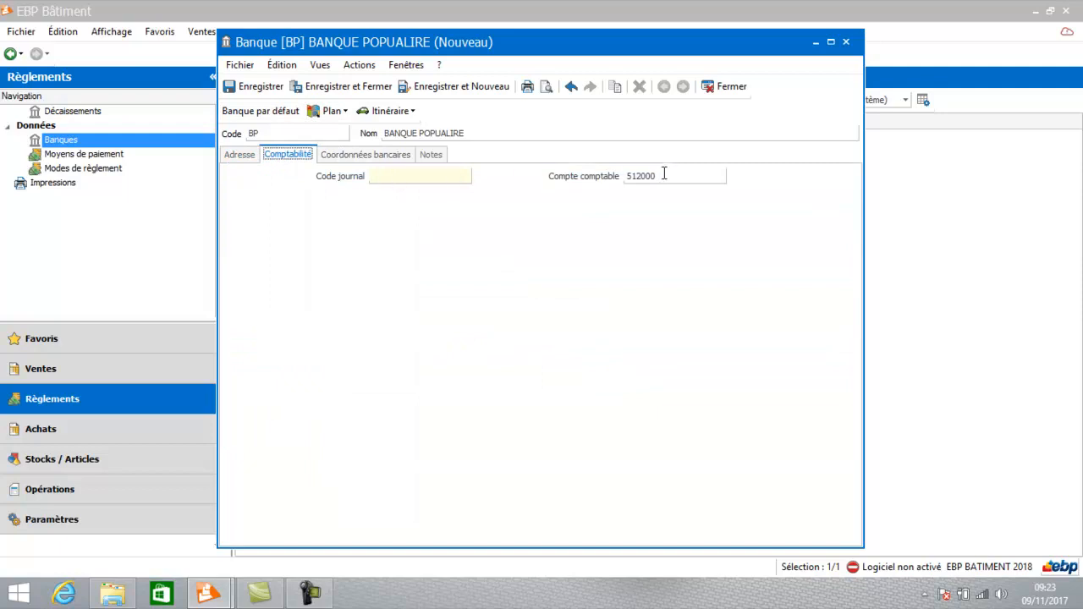
pyautogui.click(370, 151)
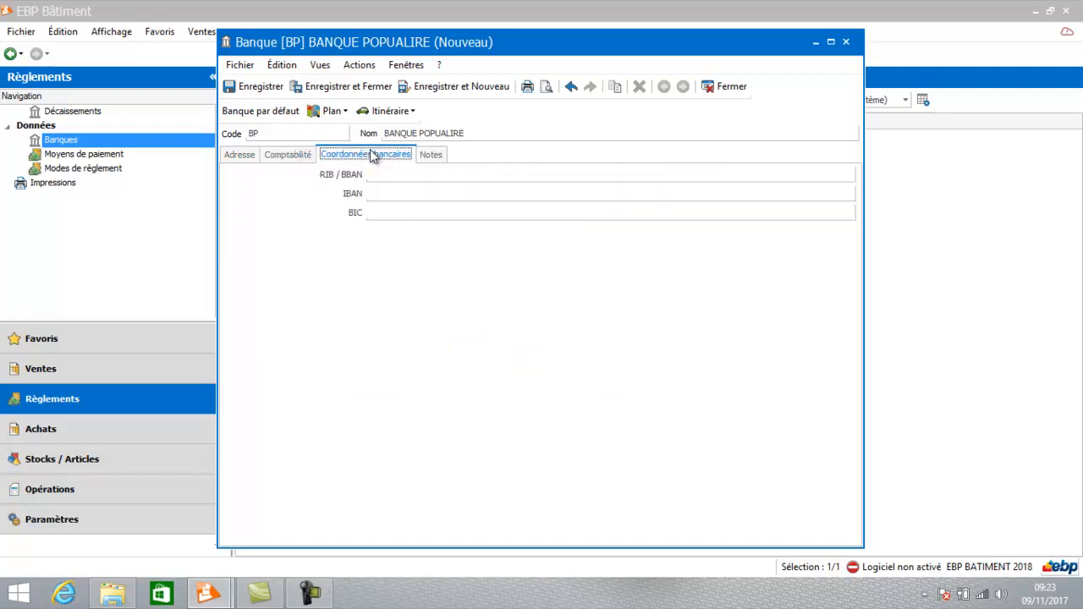
pyautogui.click(351, 91)
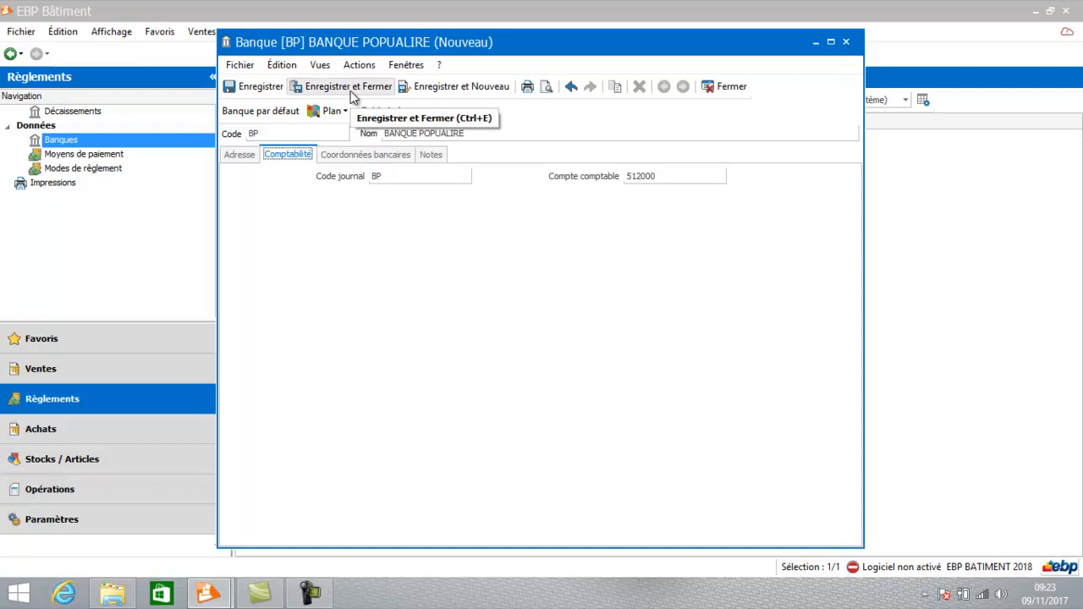
pyautogui.click(351, 88)
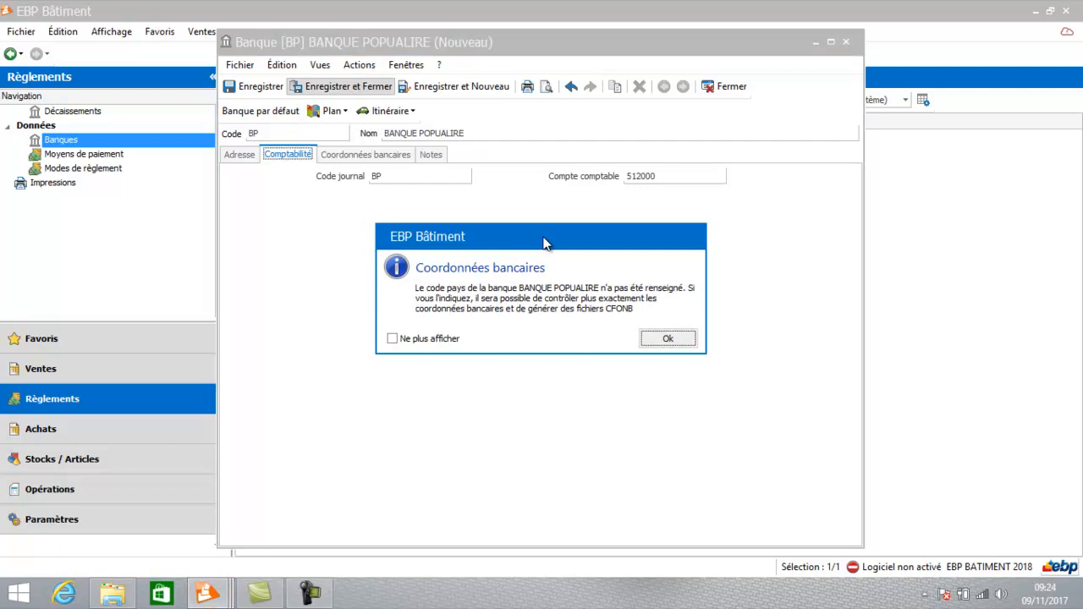
pyautogui.click(668, 337)
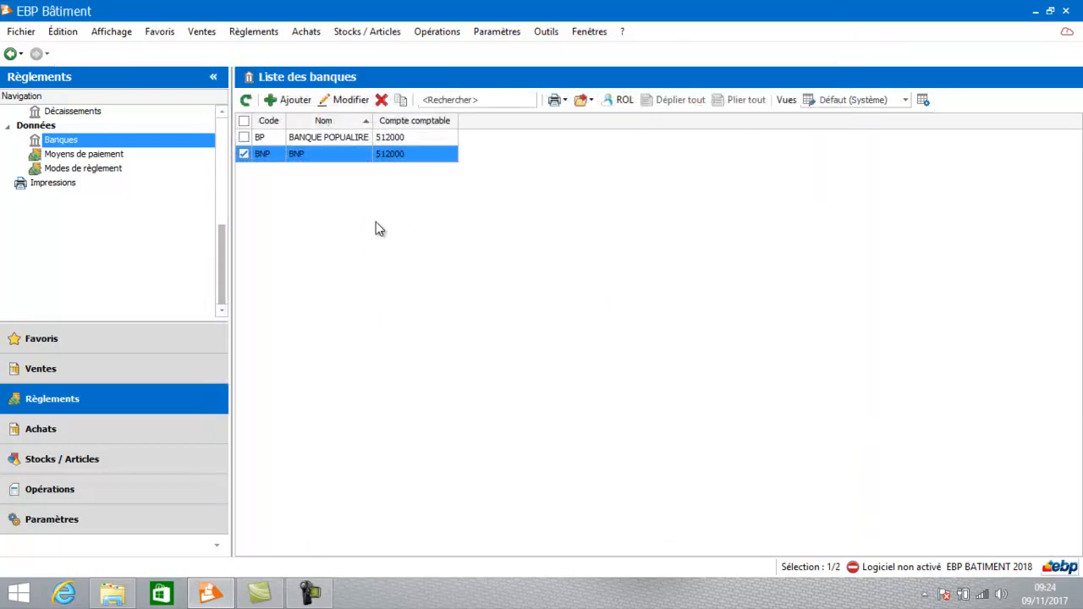